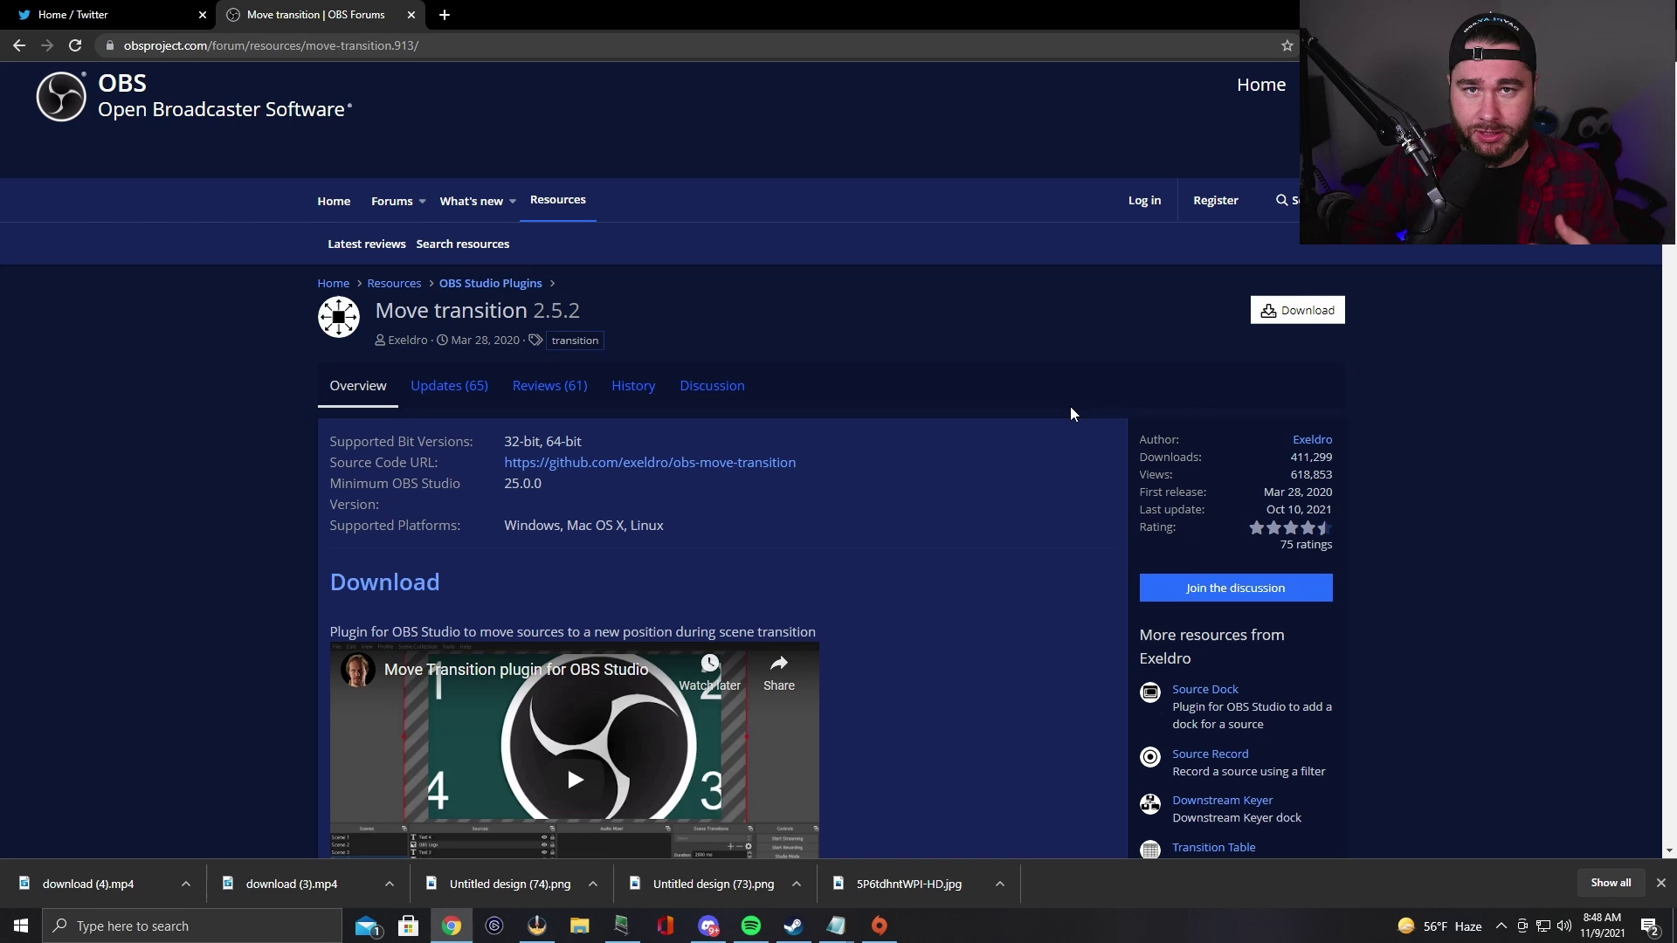
- Download the Windows installer archive move-transition-2.5.2-windows-installer.zip of the Move transition plugin
left_click(1308, 313)
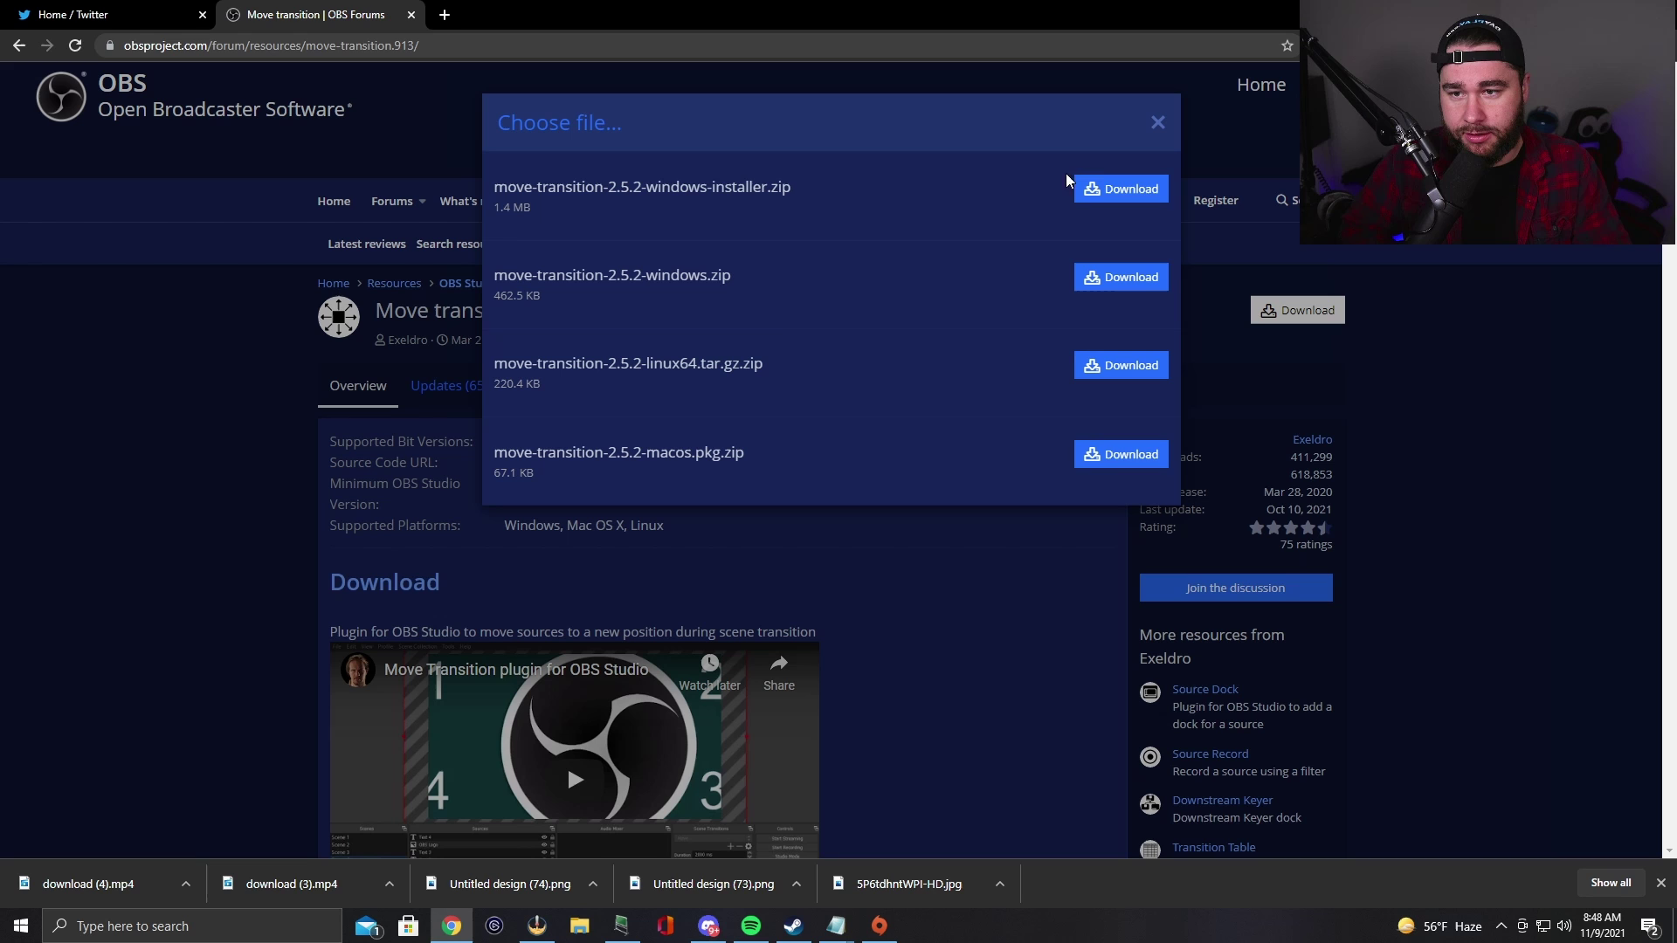
left_click(1083, 187)
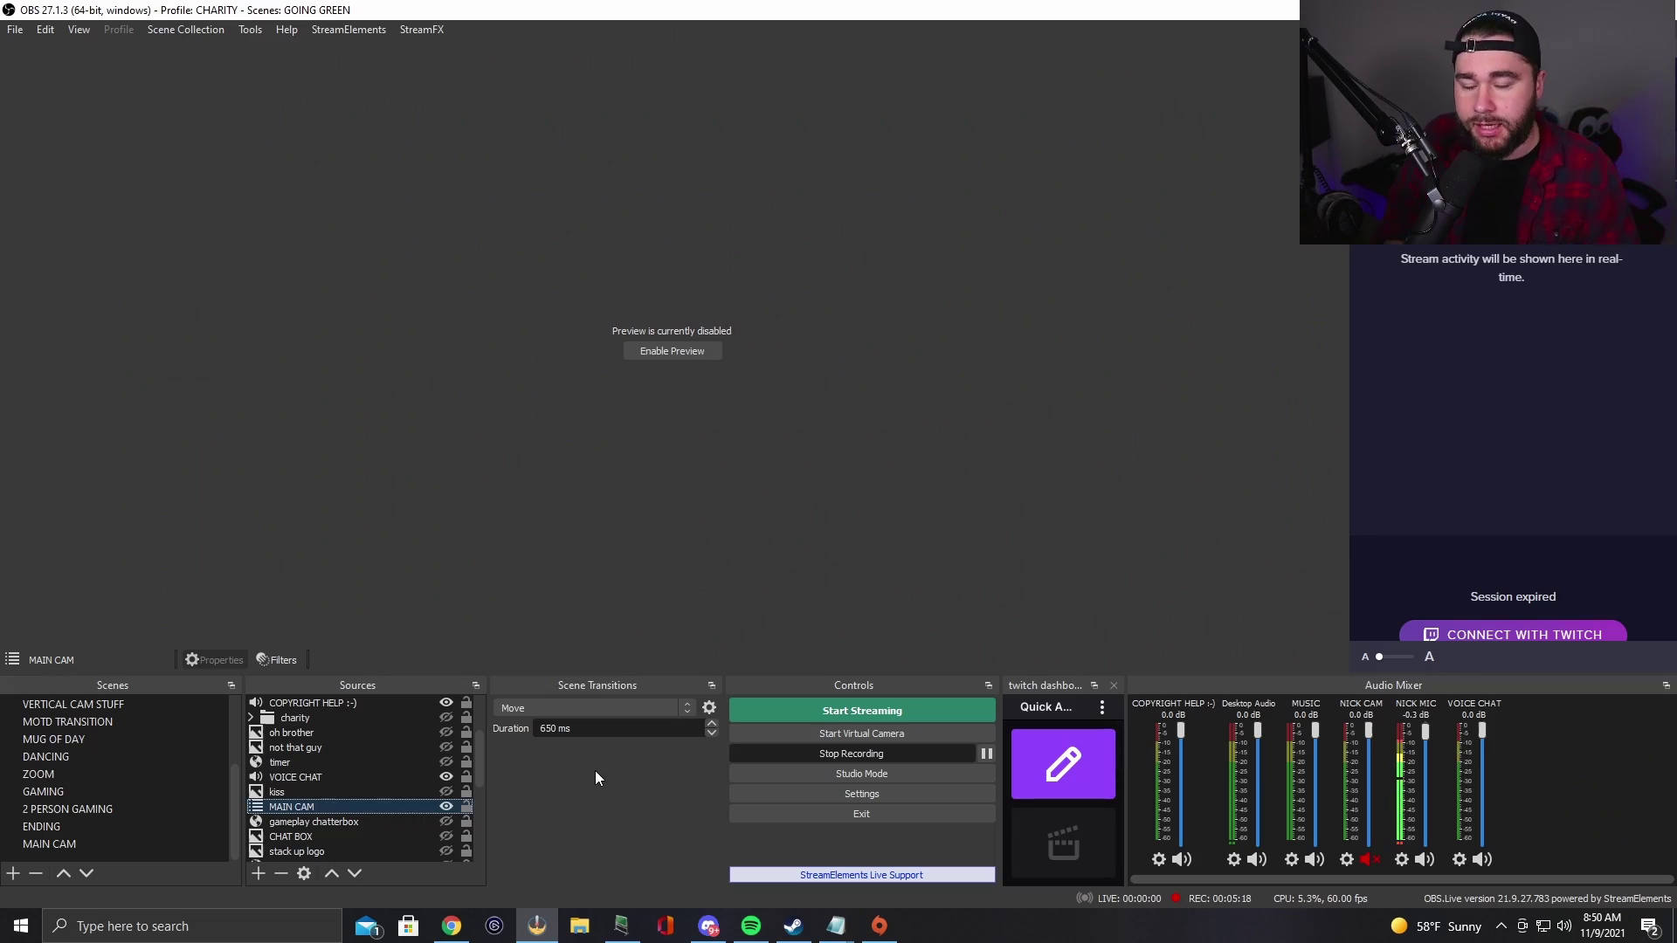
- Switch to OBS and add a Color Correction filter to the MAIN CAM source, keeping its default name and full opacity
right_click(337, 808)
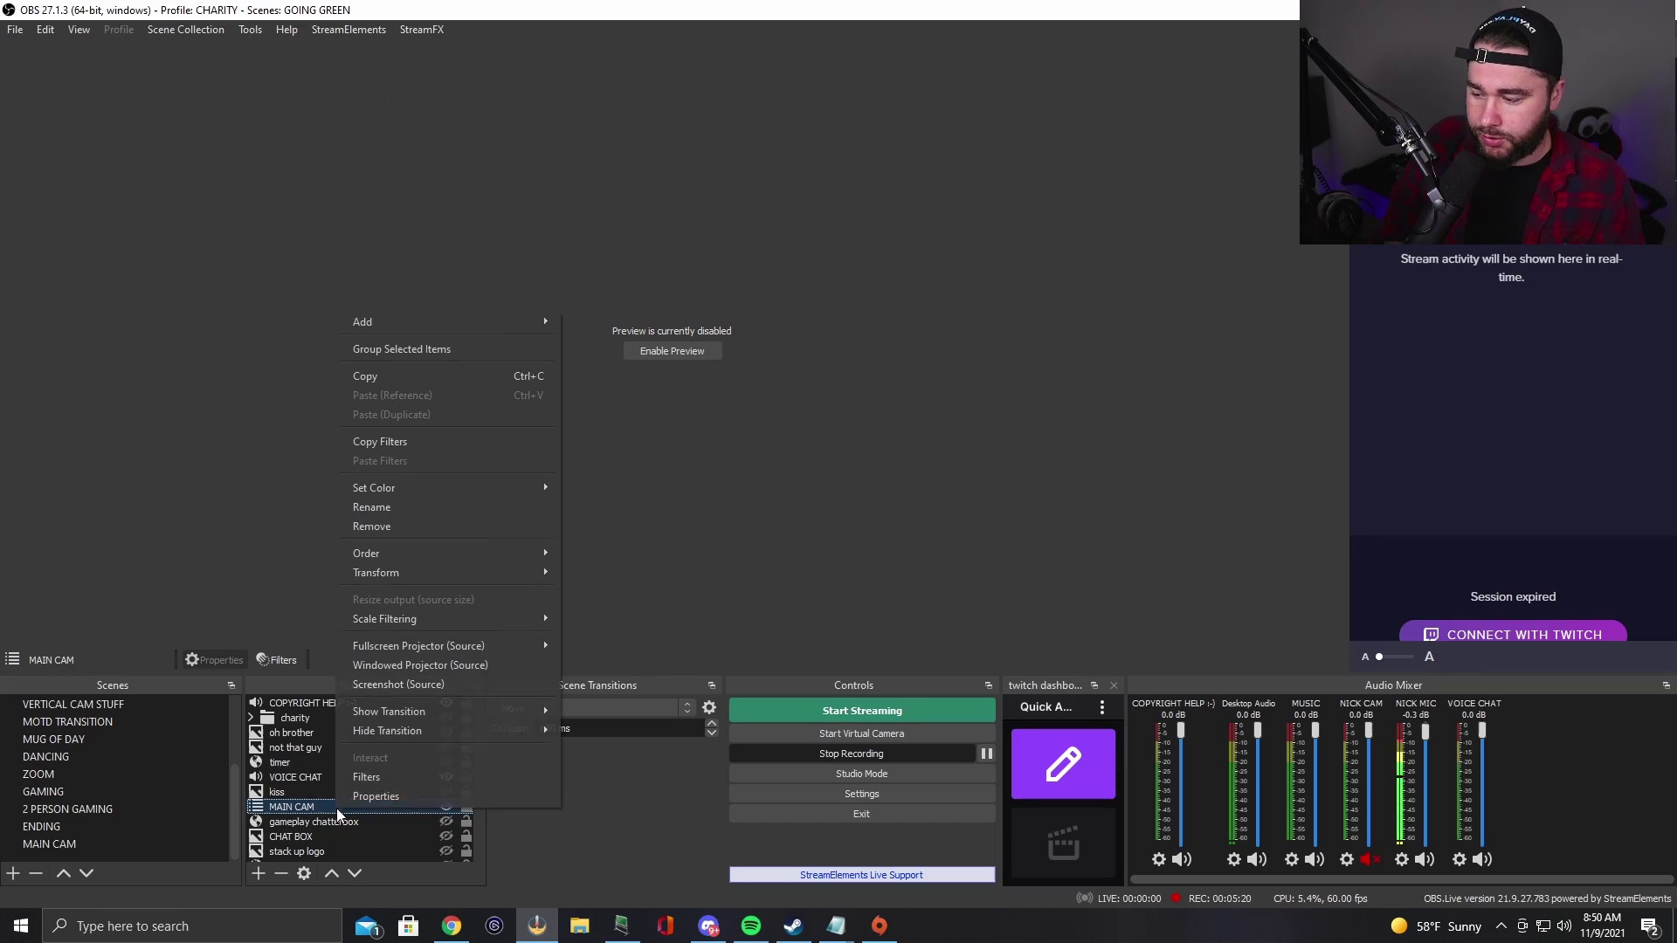
left_click(391, 777)
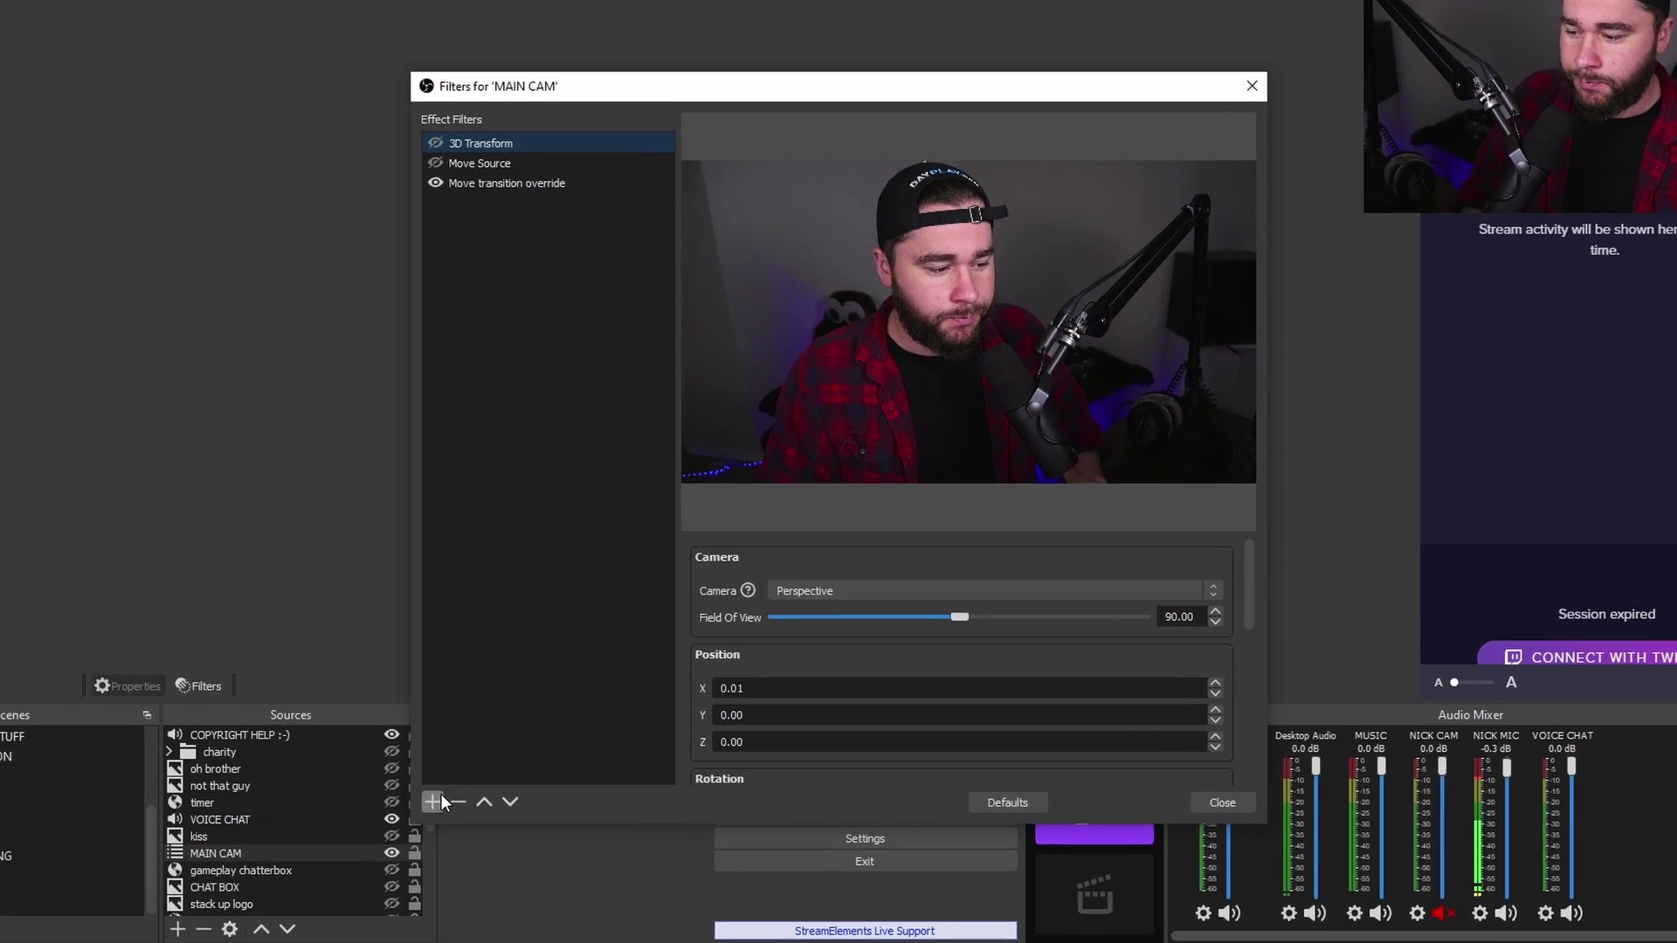
left_click(434, 801)
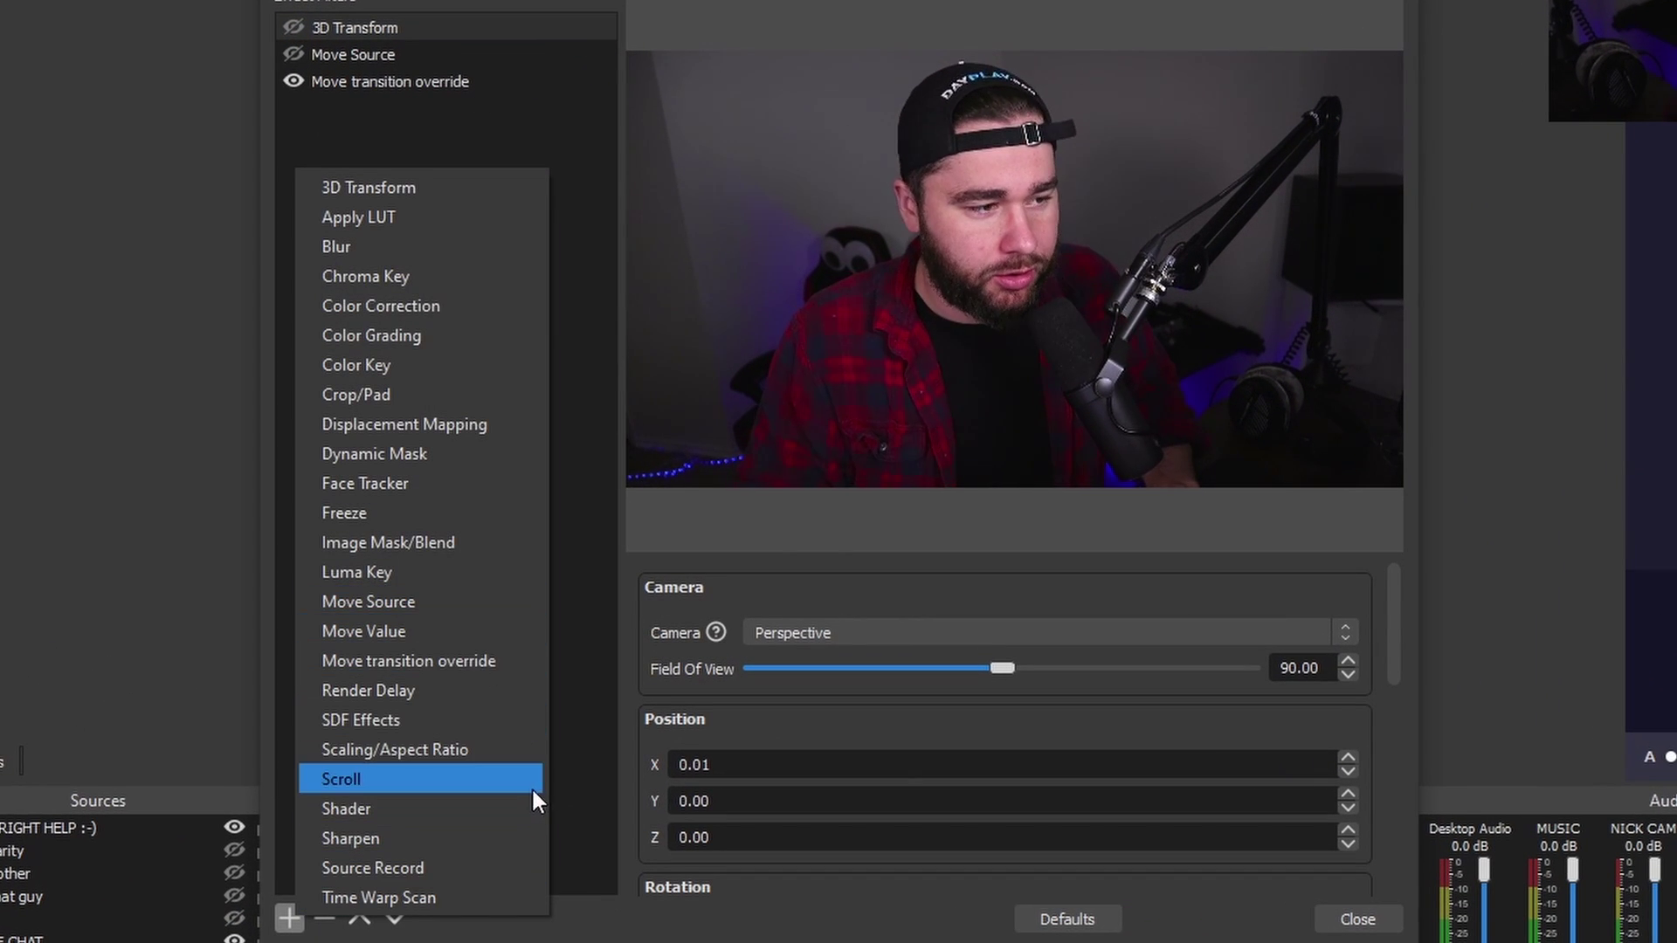
left_click(463, 306)
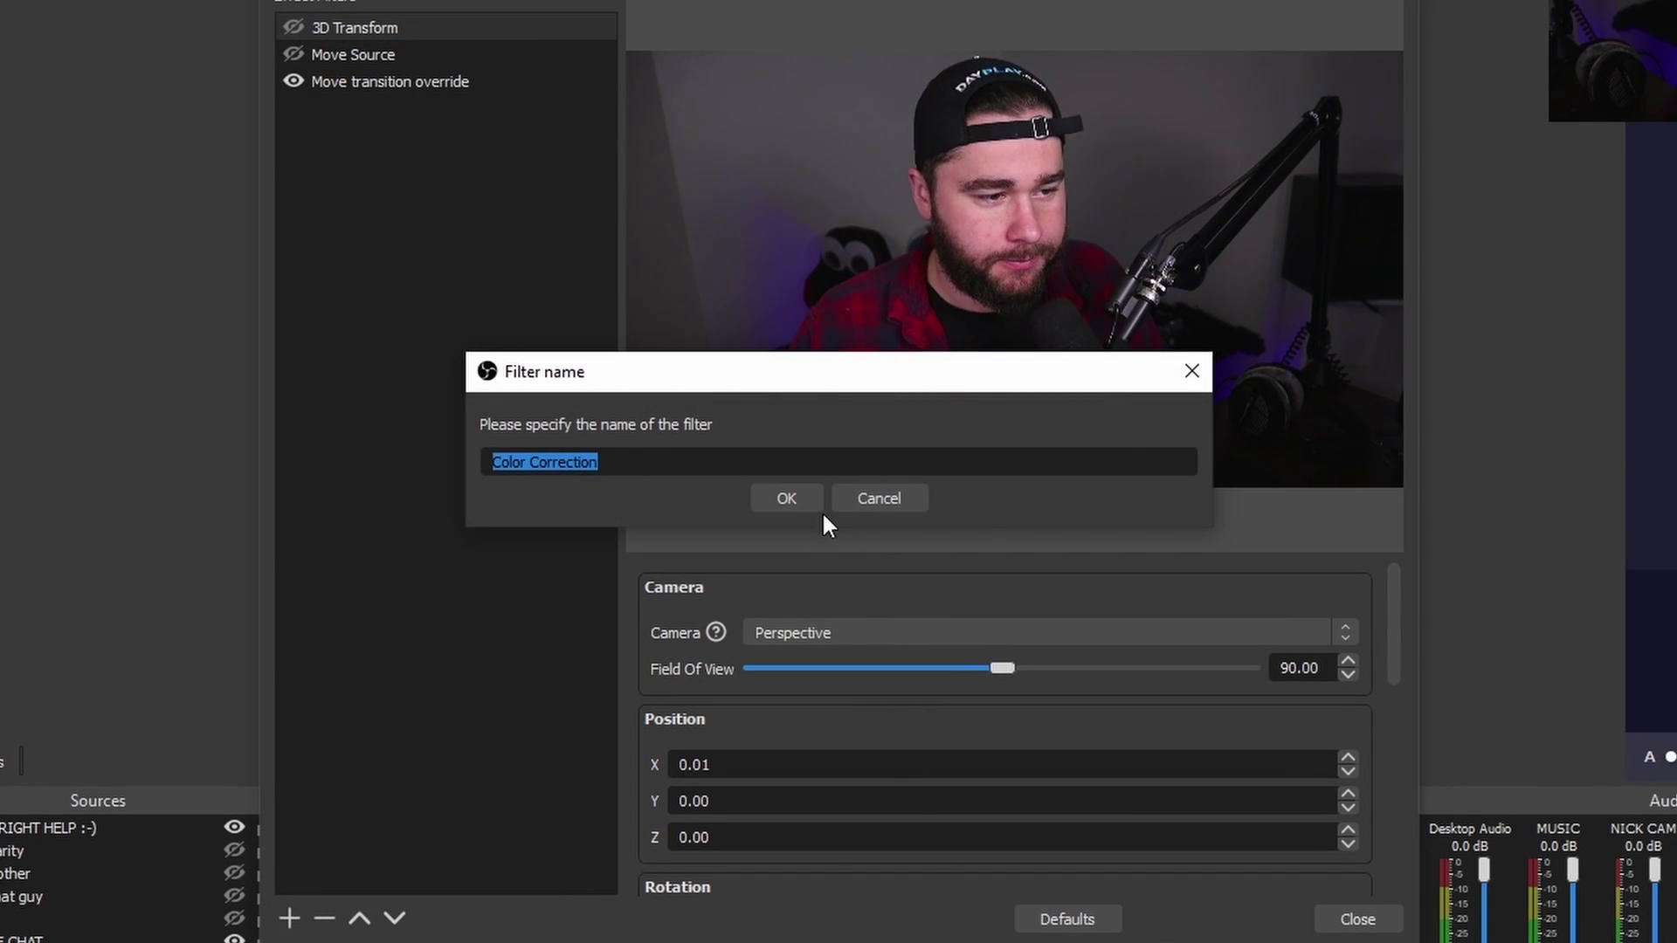
left_click(785, 496)
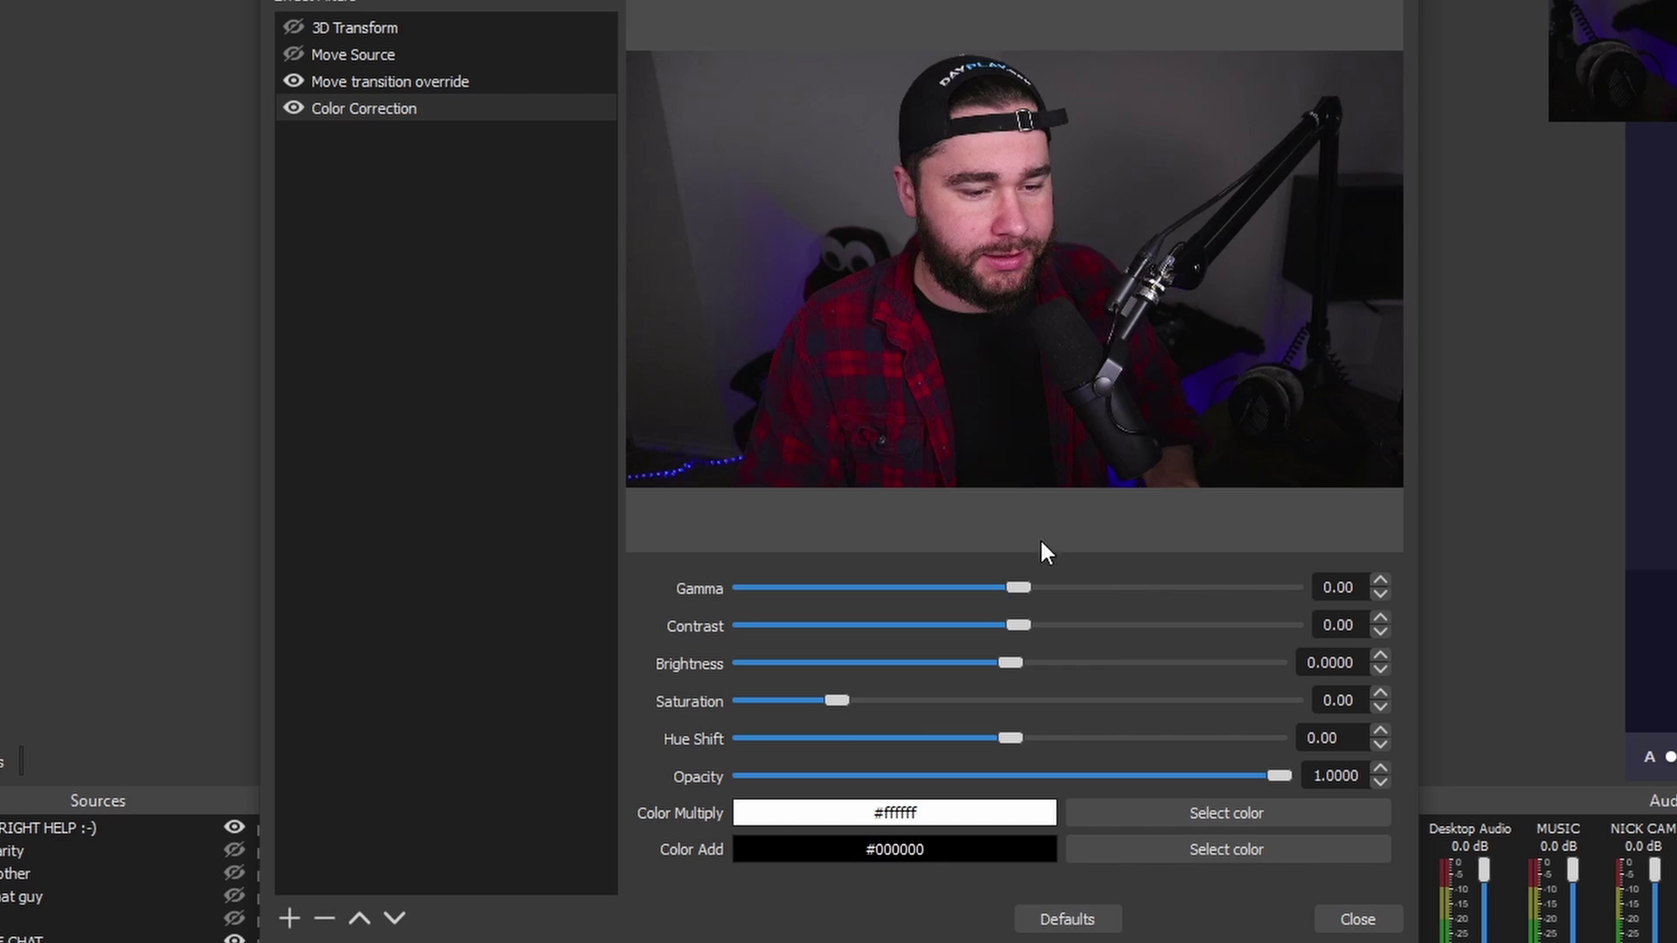
mouse_move(1286, 778)
left_mouse_down()
mouse_move(1150, 776)
mouse_move(1288, 751)
left_mouse_up()
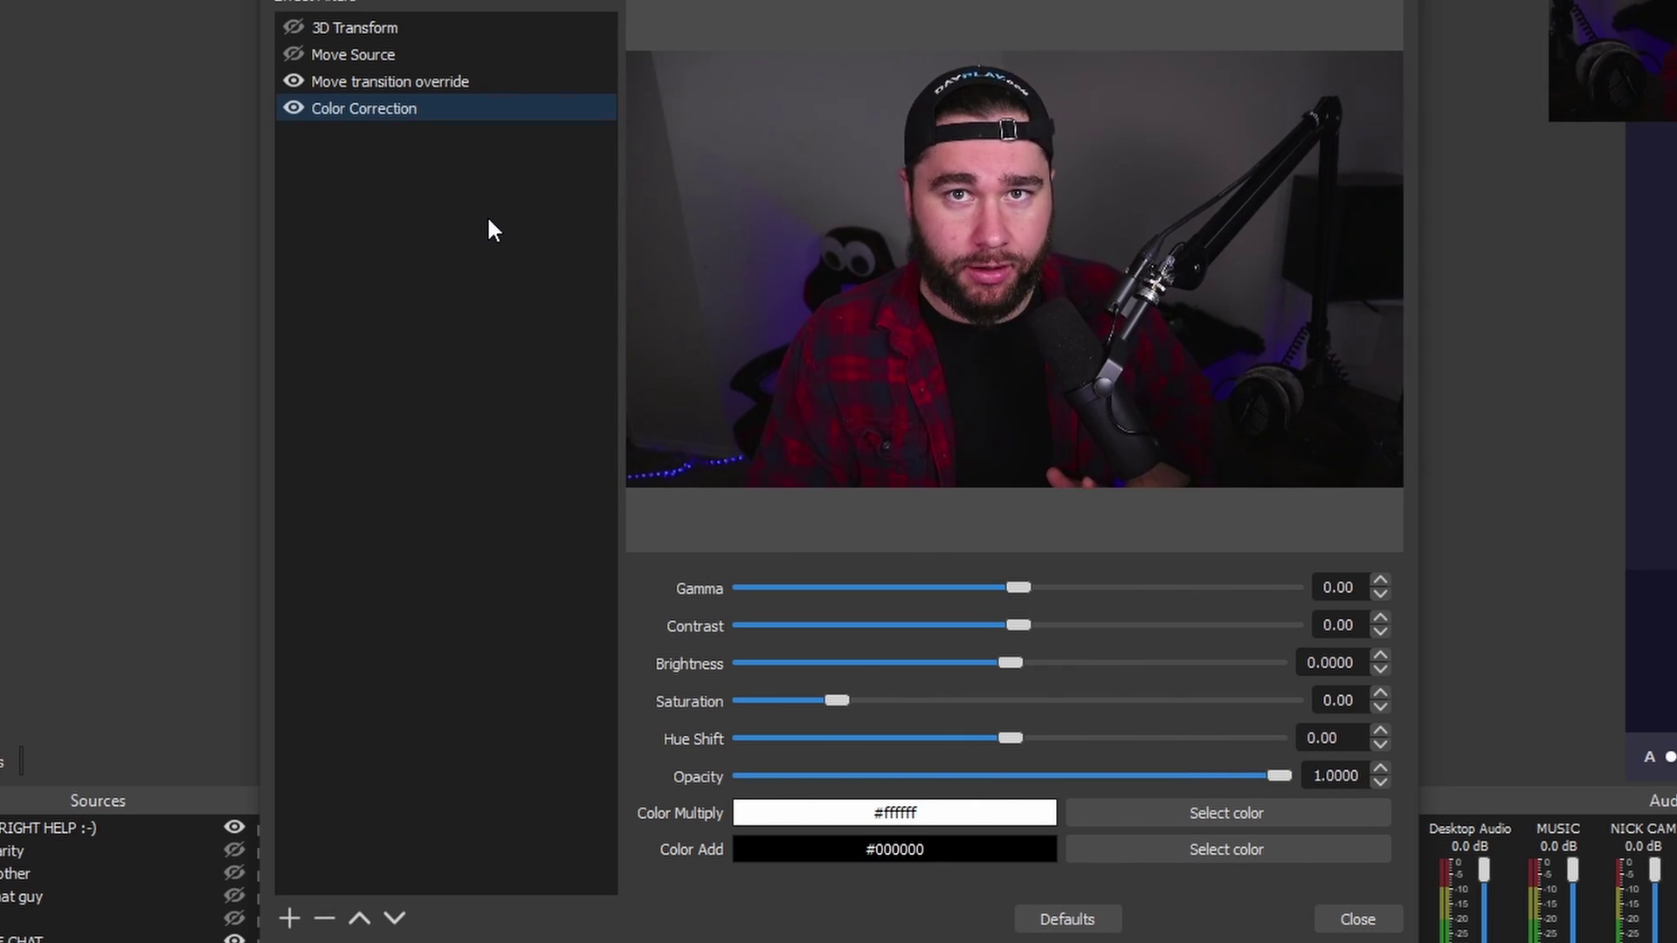
- Add a Move Value filter to MAIN CAM that targets the Opacity setting of the Color Correction filter
left_click(289, 918)
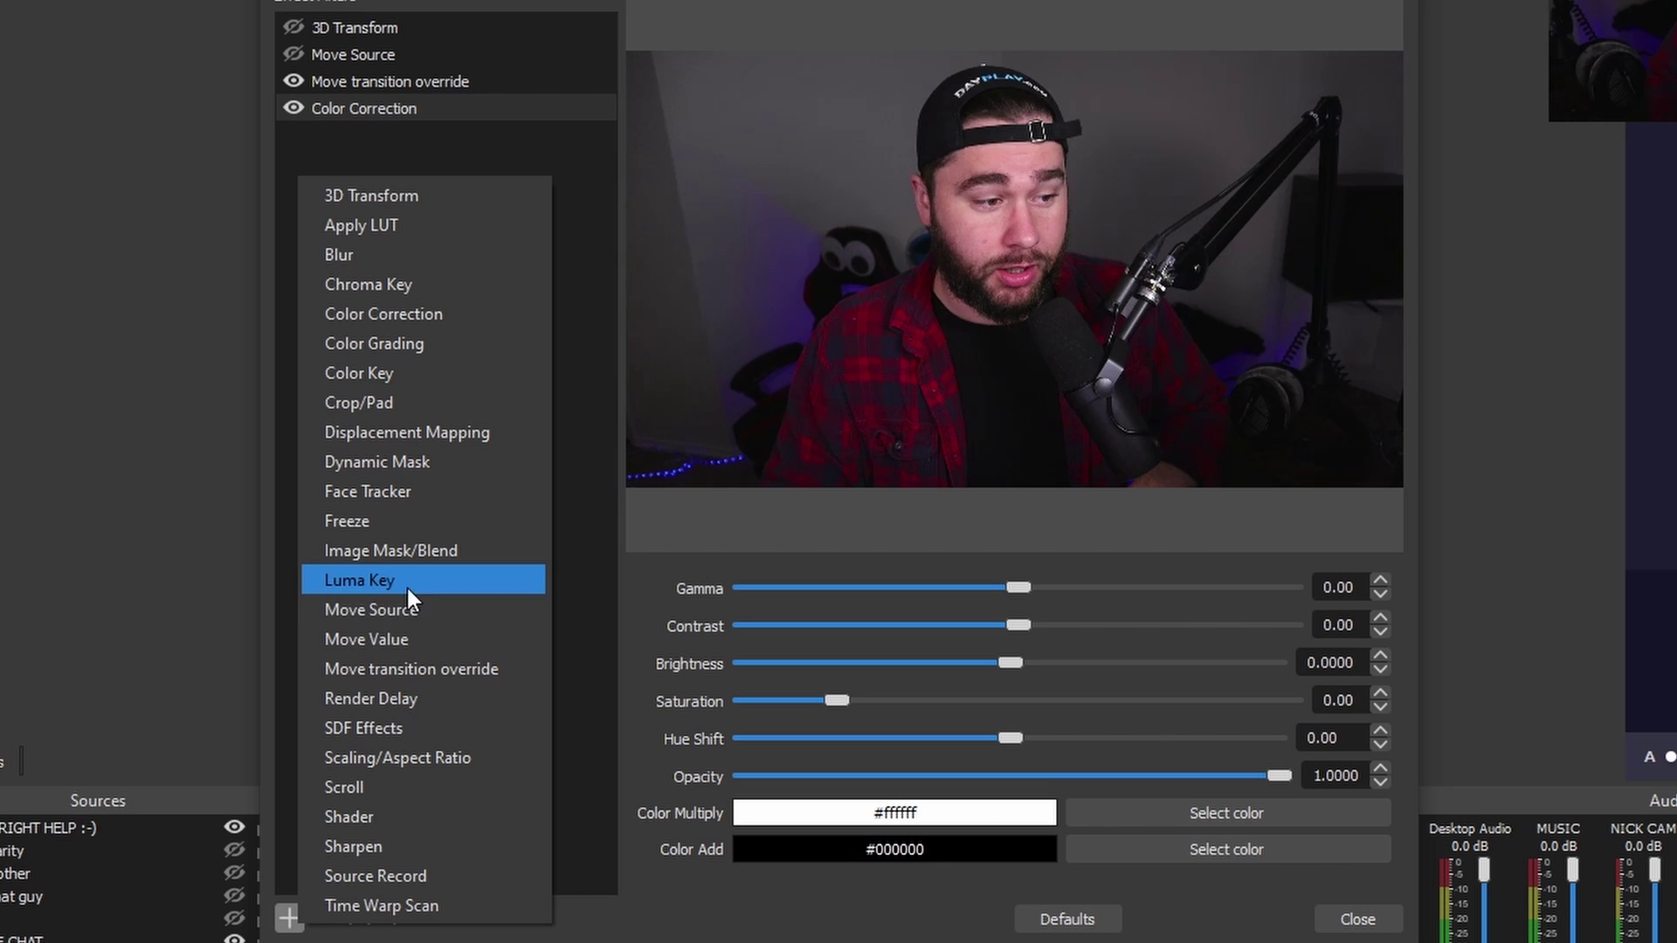
left_click(409, 643)
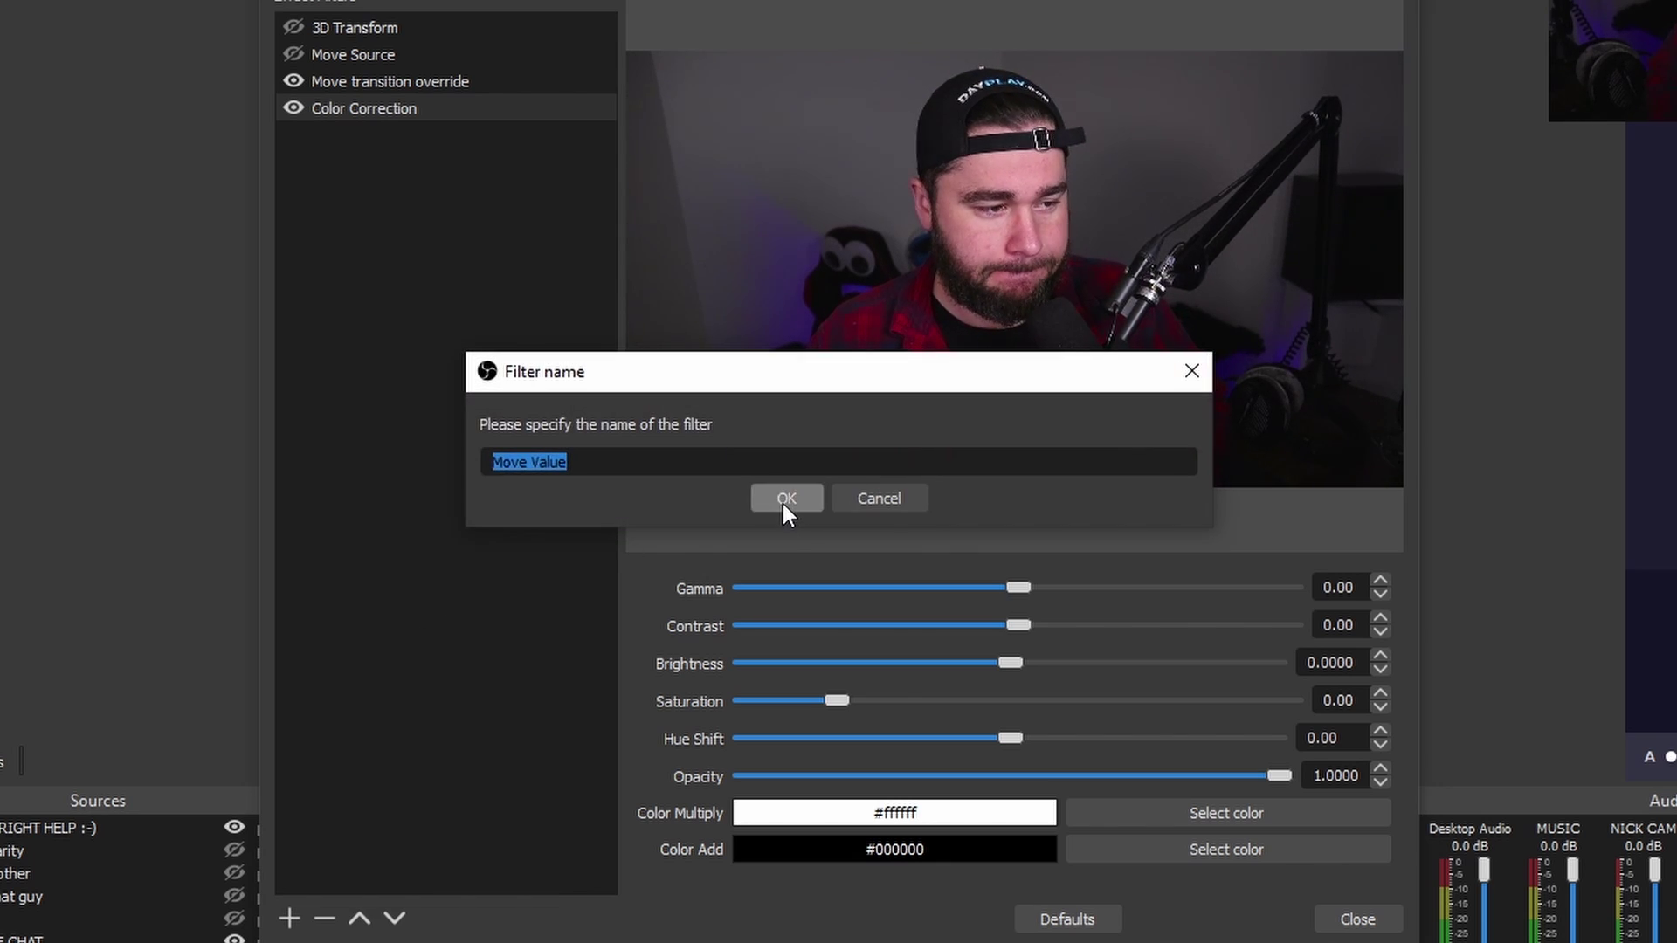
left_click(784, 510)
left_click(1047, 587)
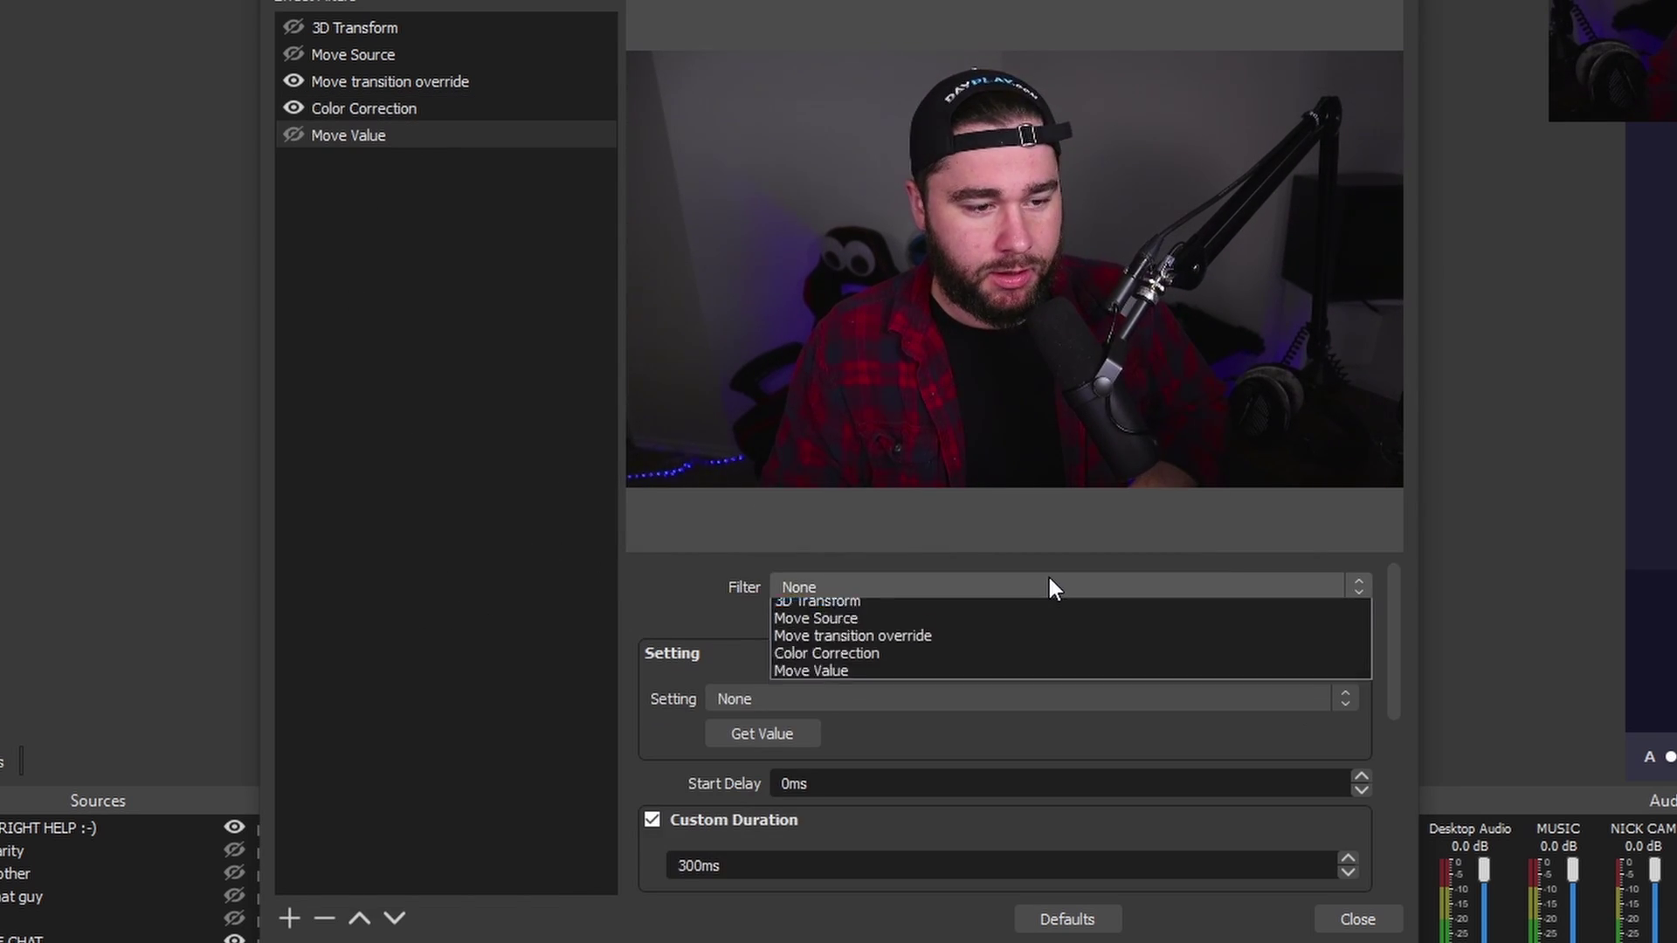
left_click(1008, 674)
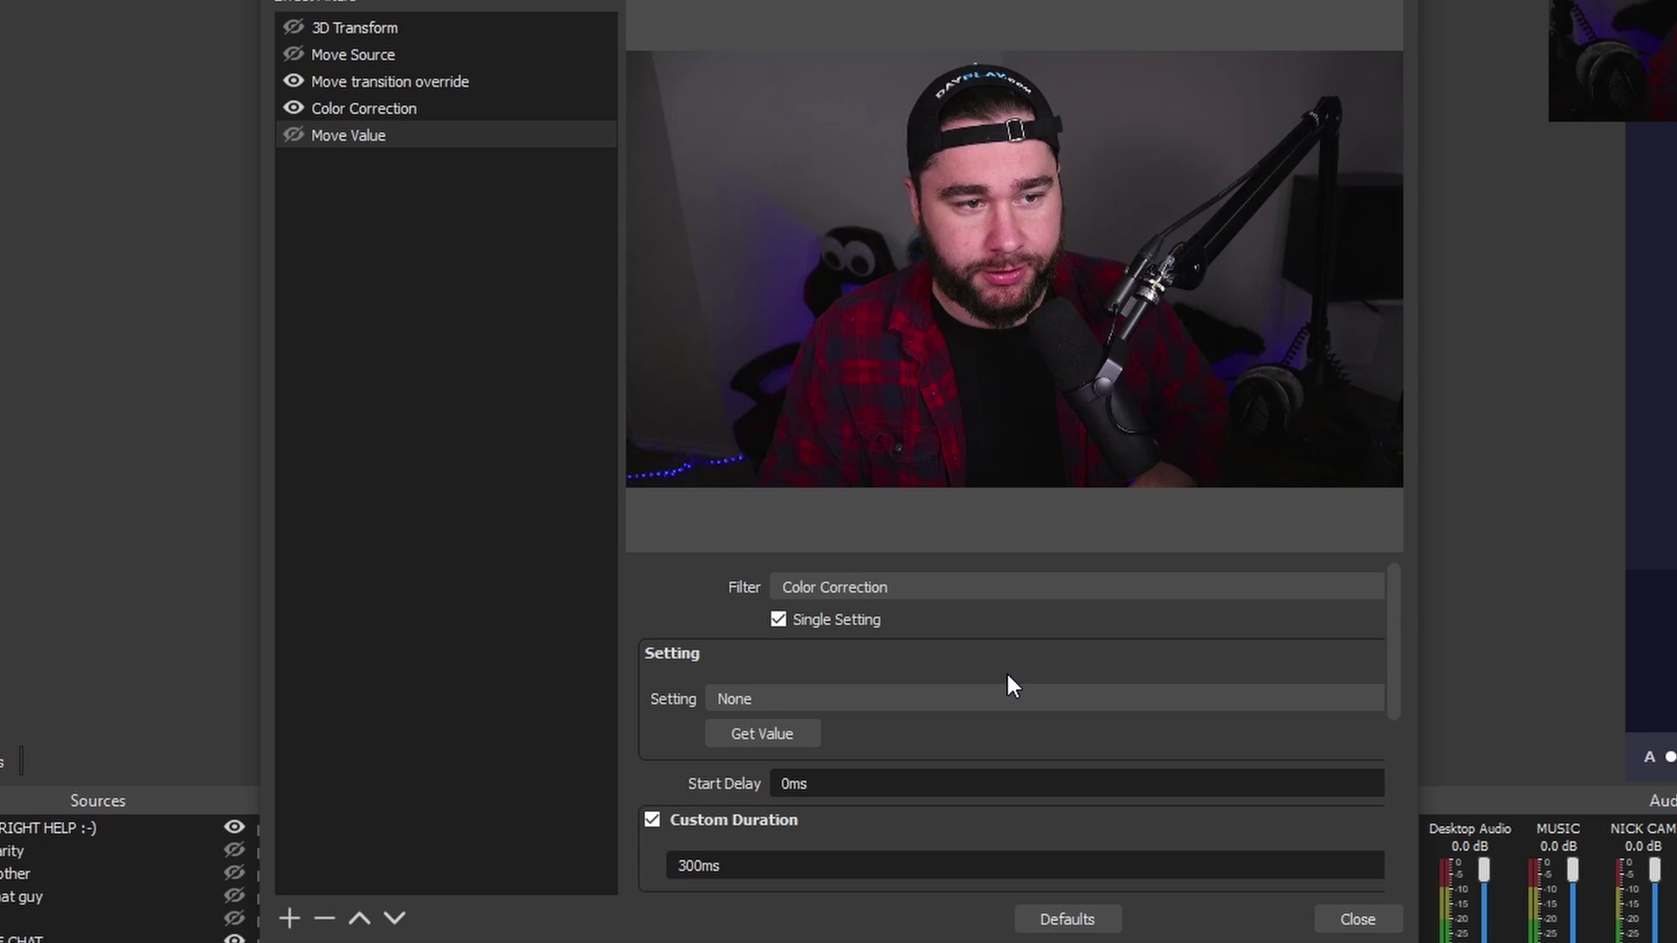
scroll(1004, 651, "down", 2)
scroll(1004, 651, "up", 2)
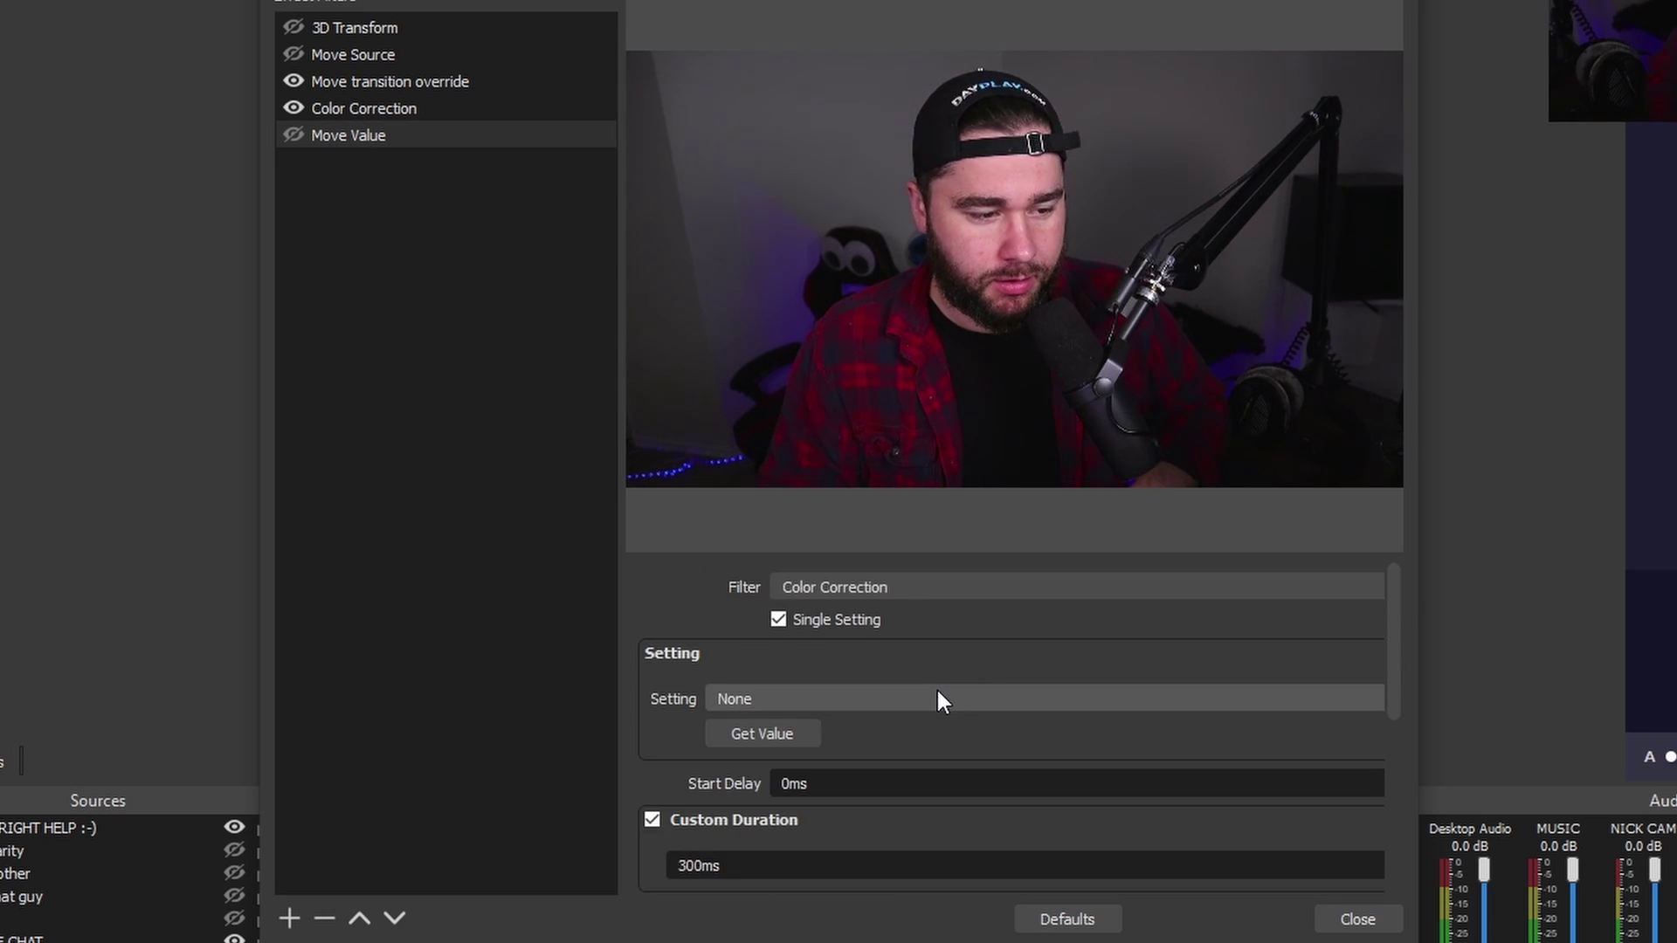
left_click(934, 691)
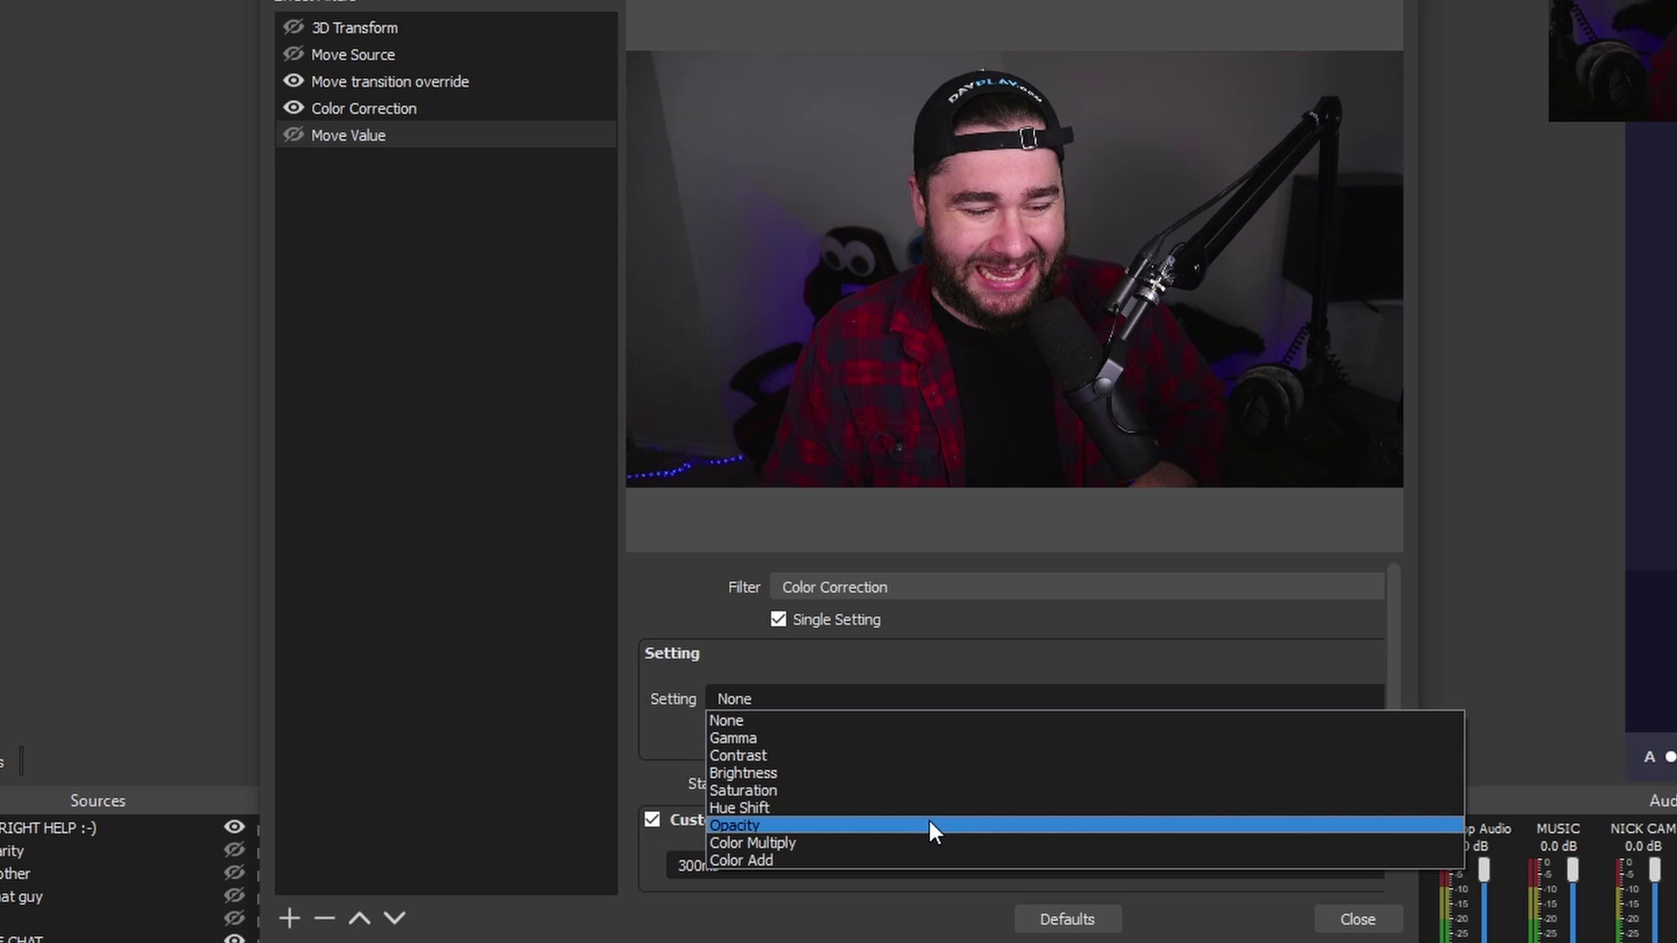
left_click(929, 825)
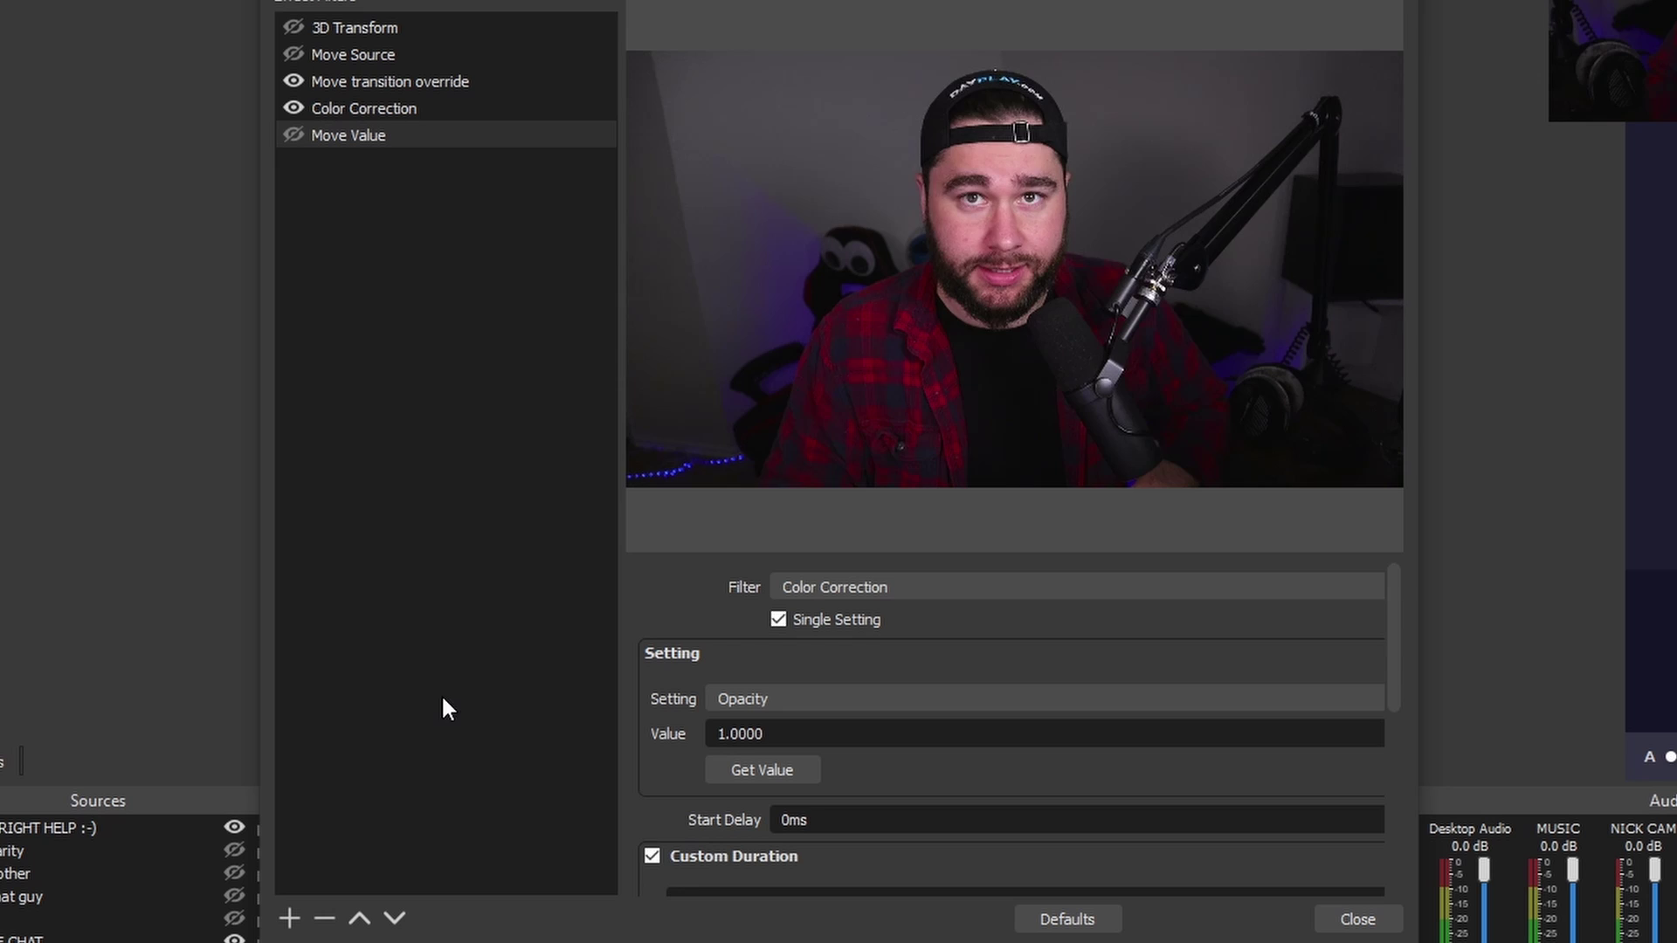
- Rename the Move Value filter as "fade in"
right_click(354, 138)
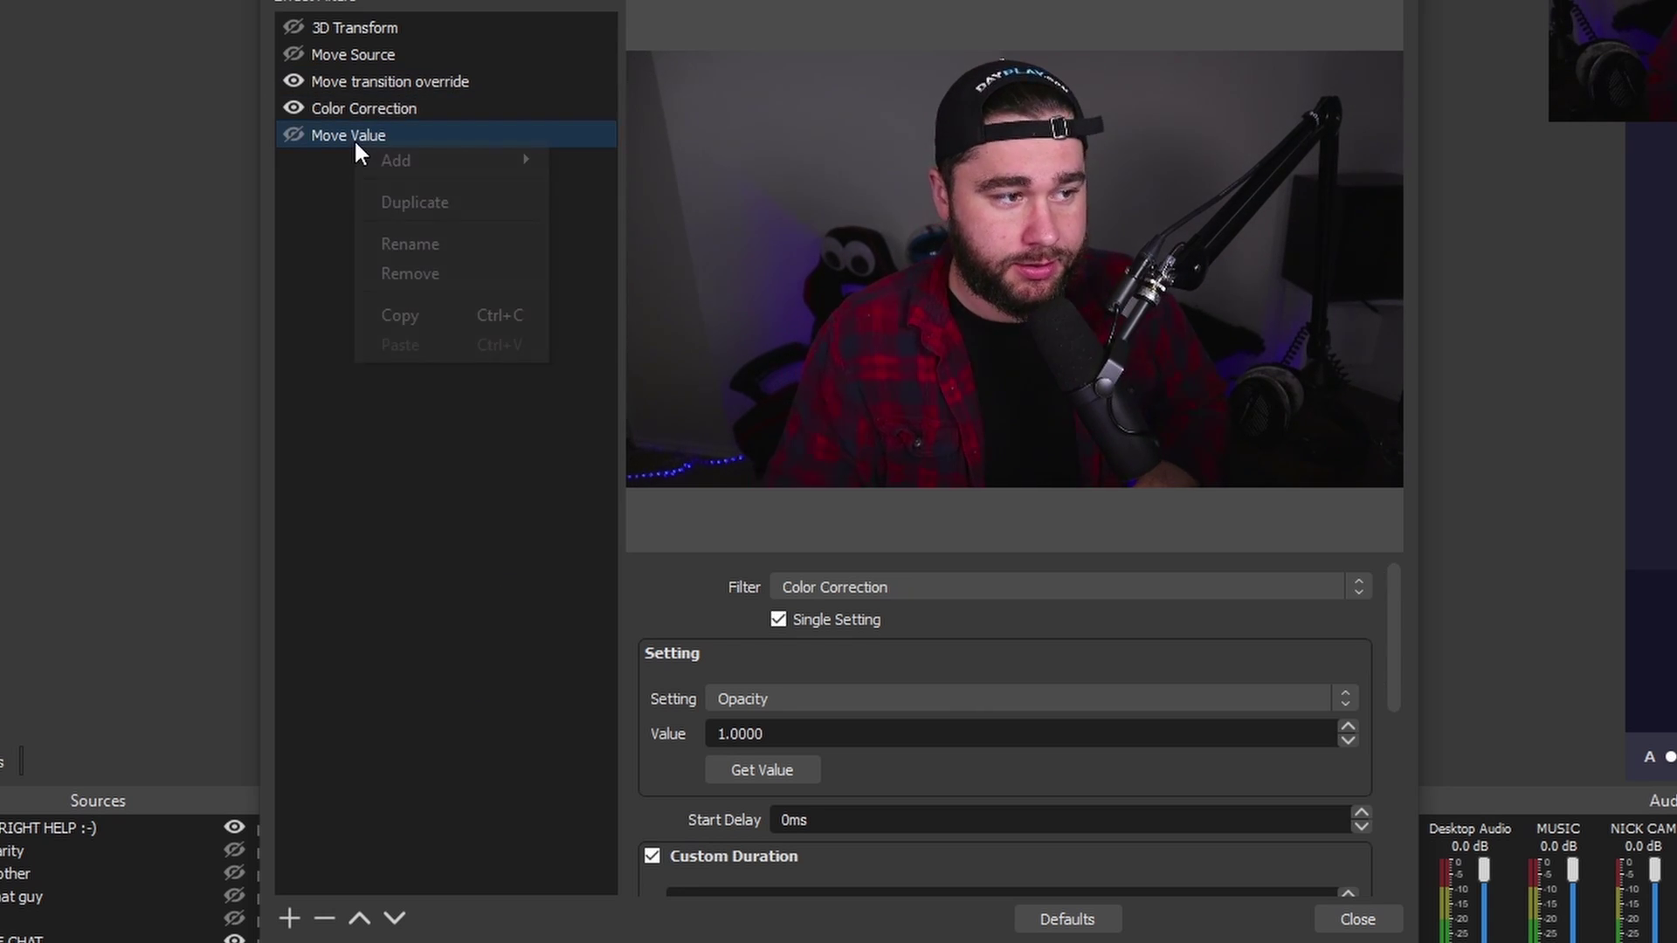
left_click(442, 243)
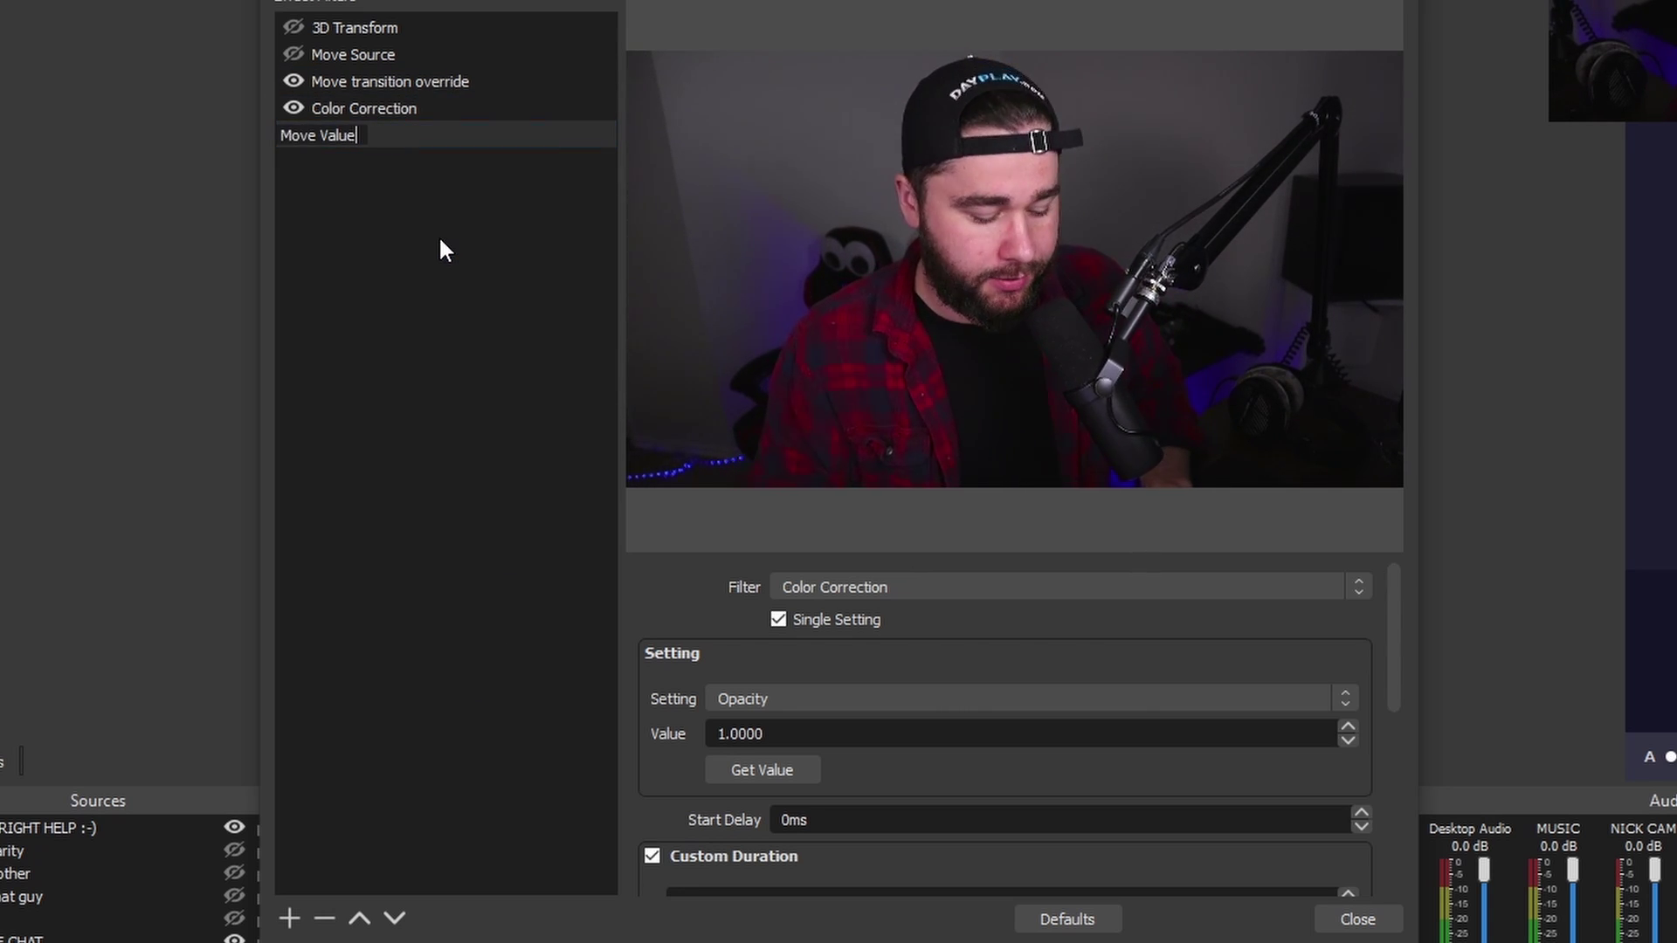
key("BackSpace")
key("BackSpace")
key("BackSpace")
key("BackSpace")
key("BackSpace")
key("BackSpace")
key("BackSpace")
key("BackSpace")
key("BackSpace")
key("BackSpace")
type("fade in")
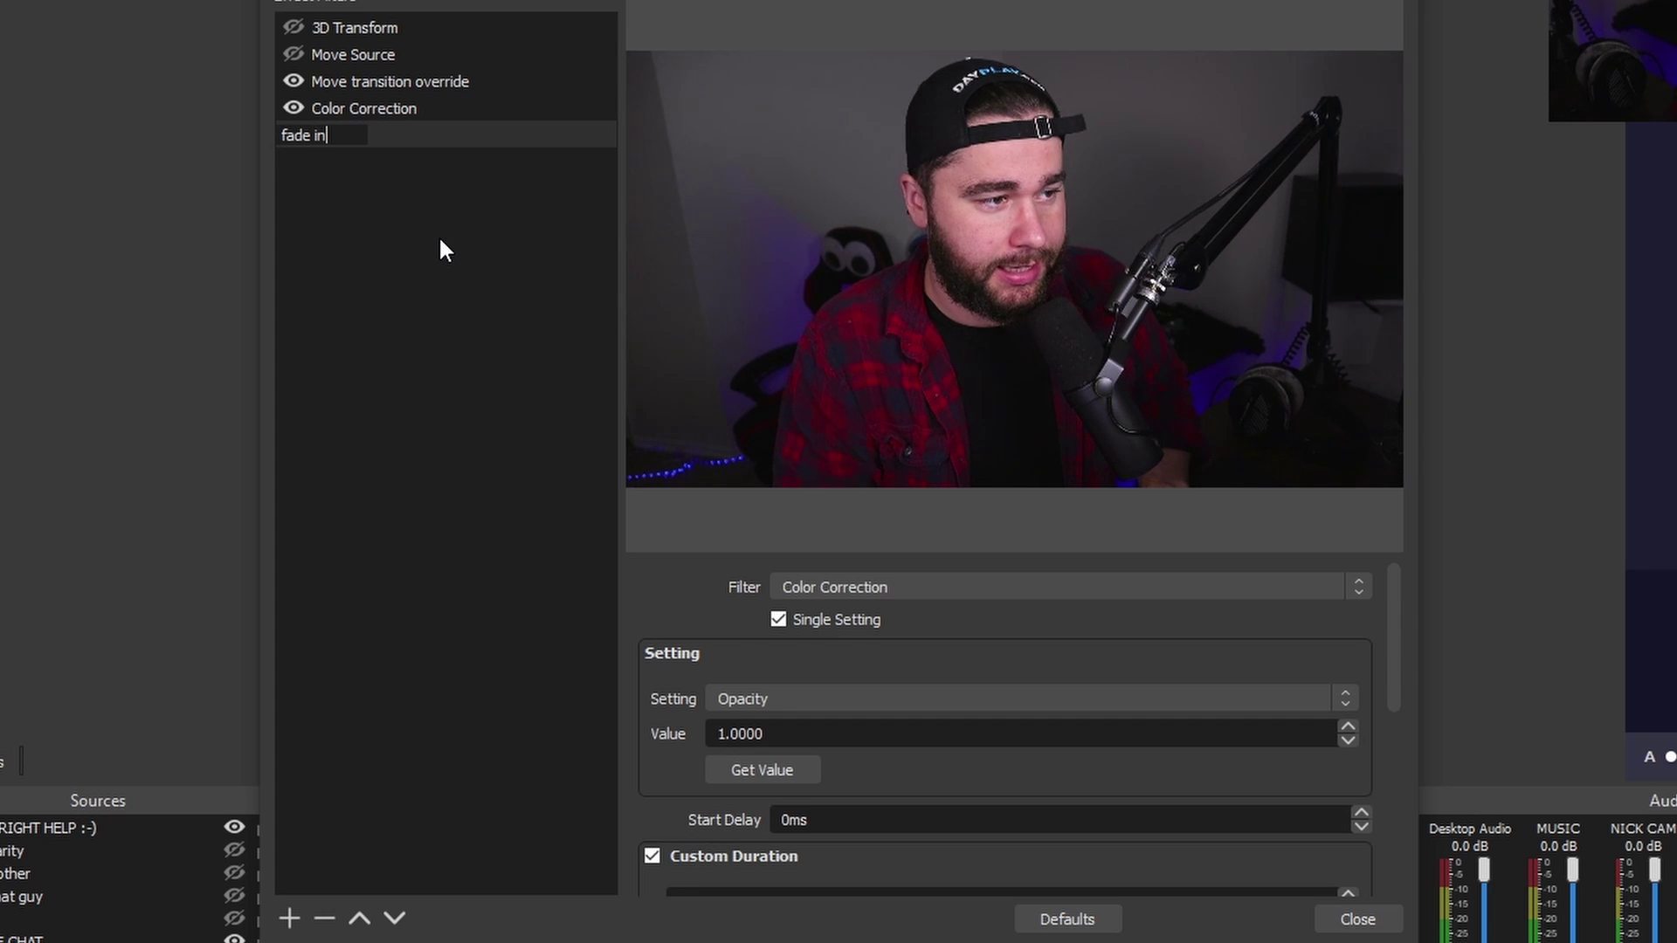
key("Return")
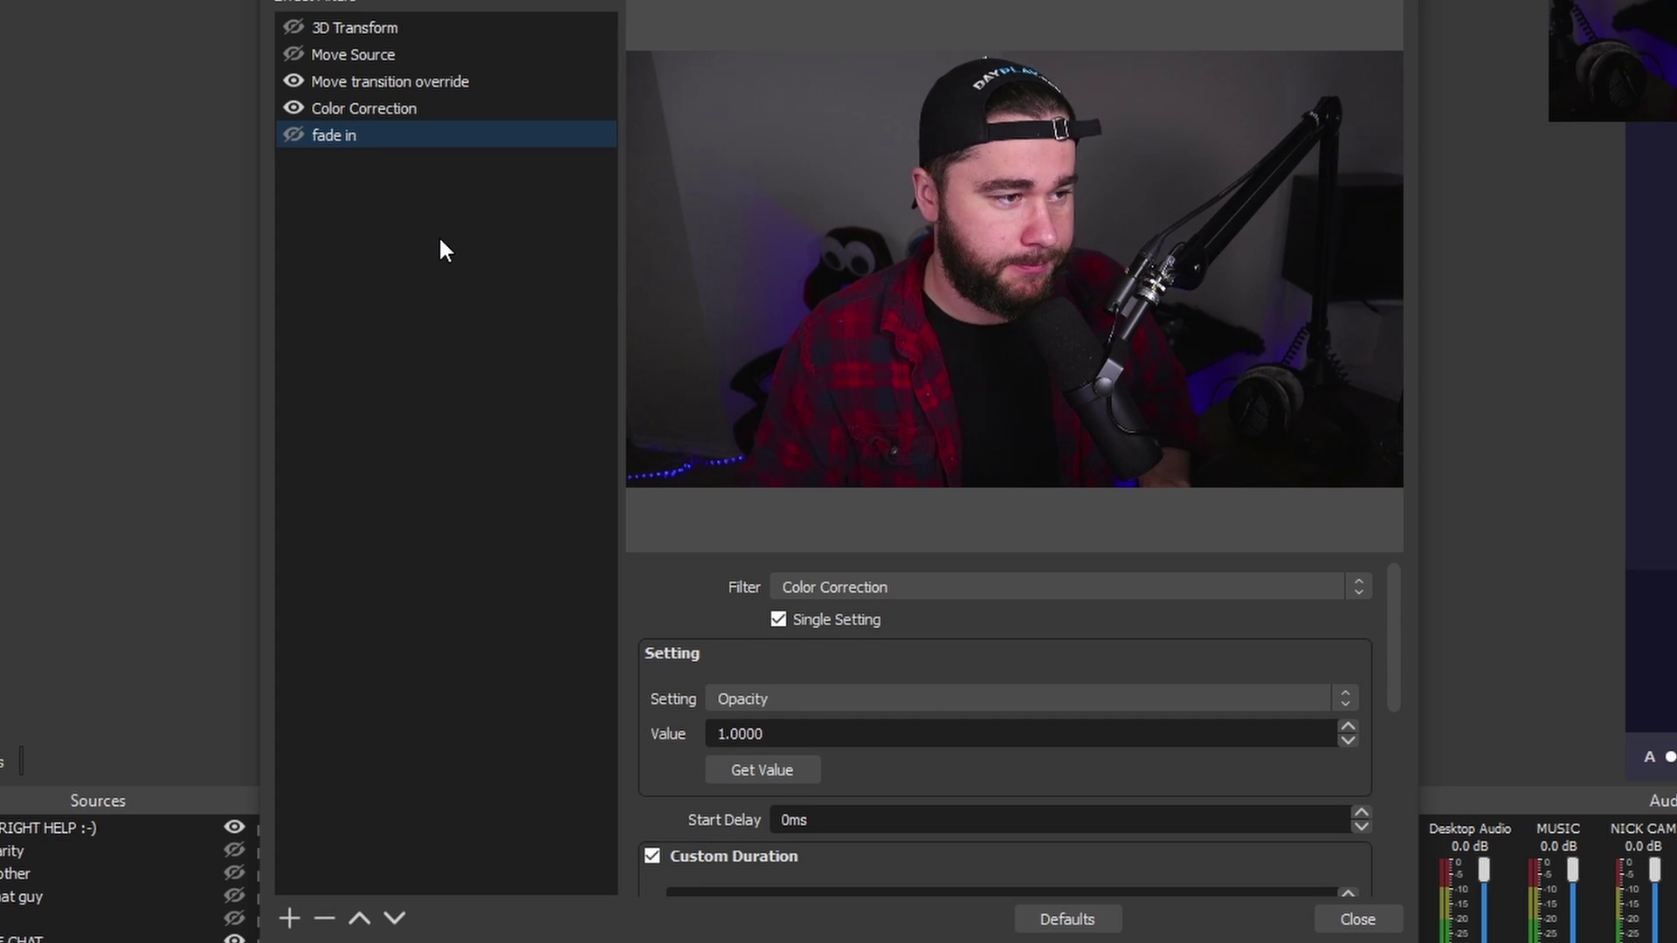
- Add a second Move Value filter that sets the Color Correction filter's Opacity to 0
left_click(290, 921)
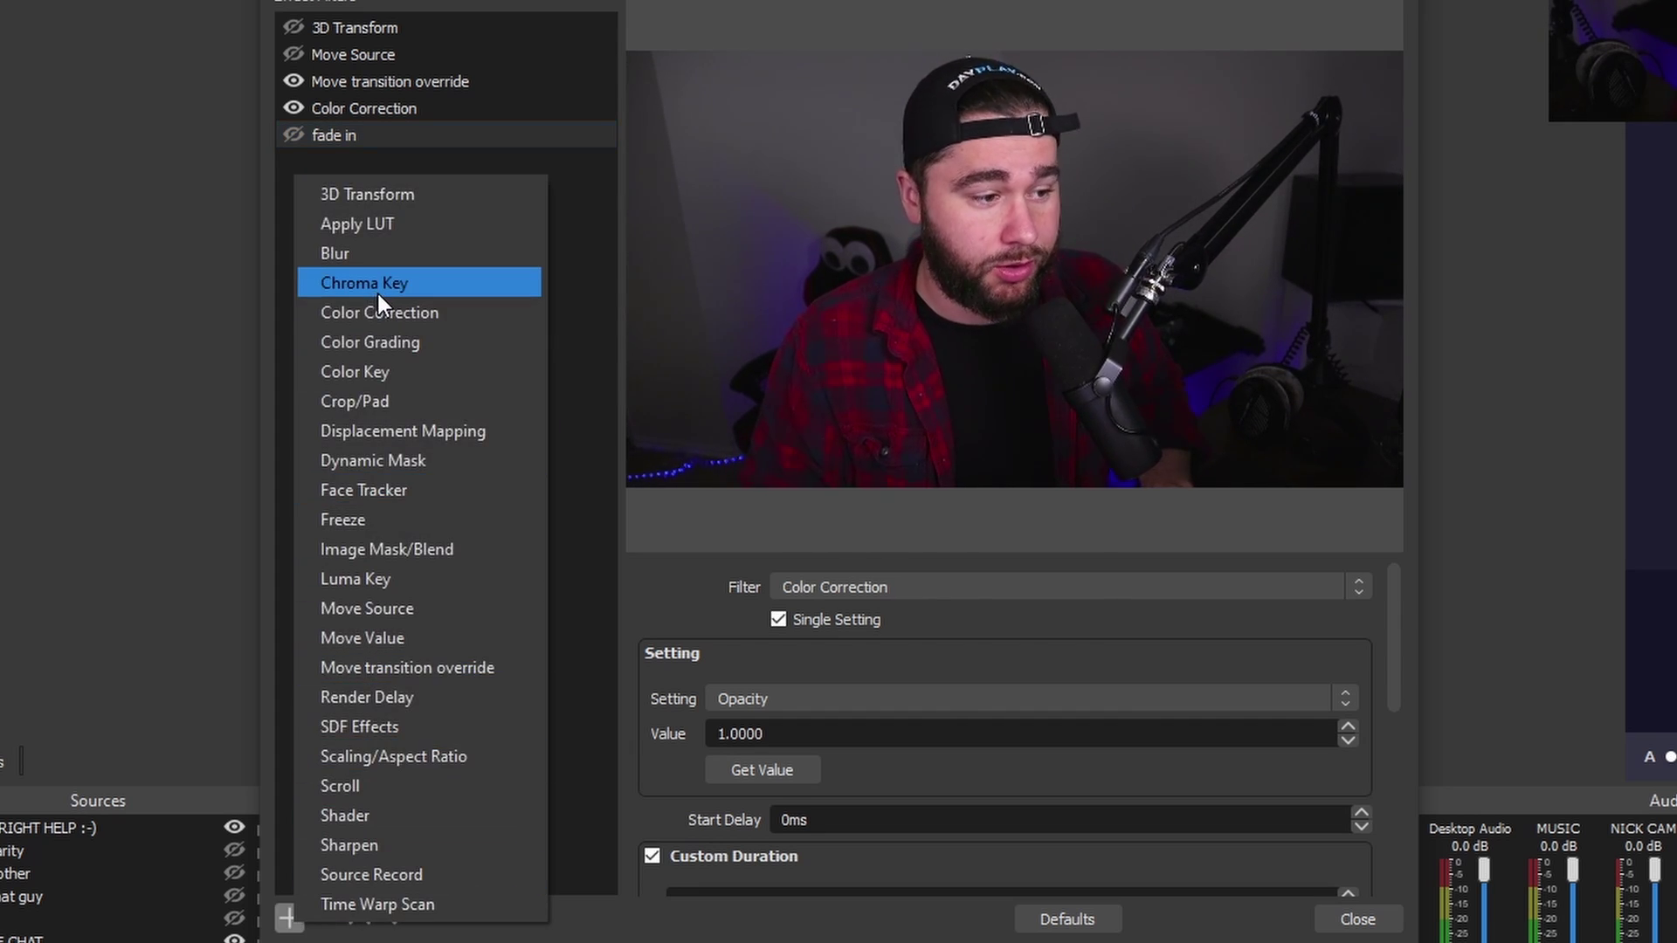
left_click(423, 640)
left_click(794, 500)
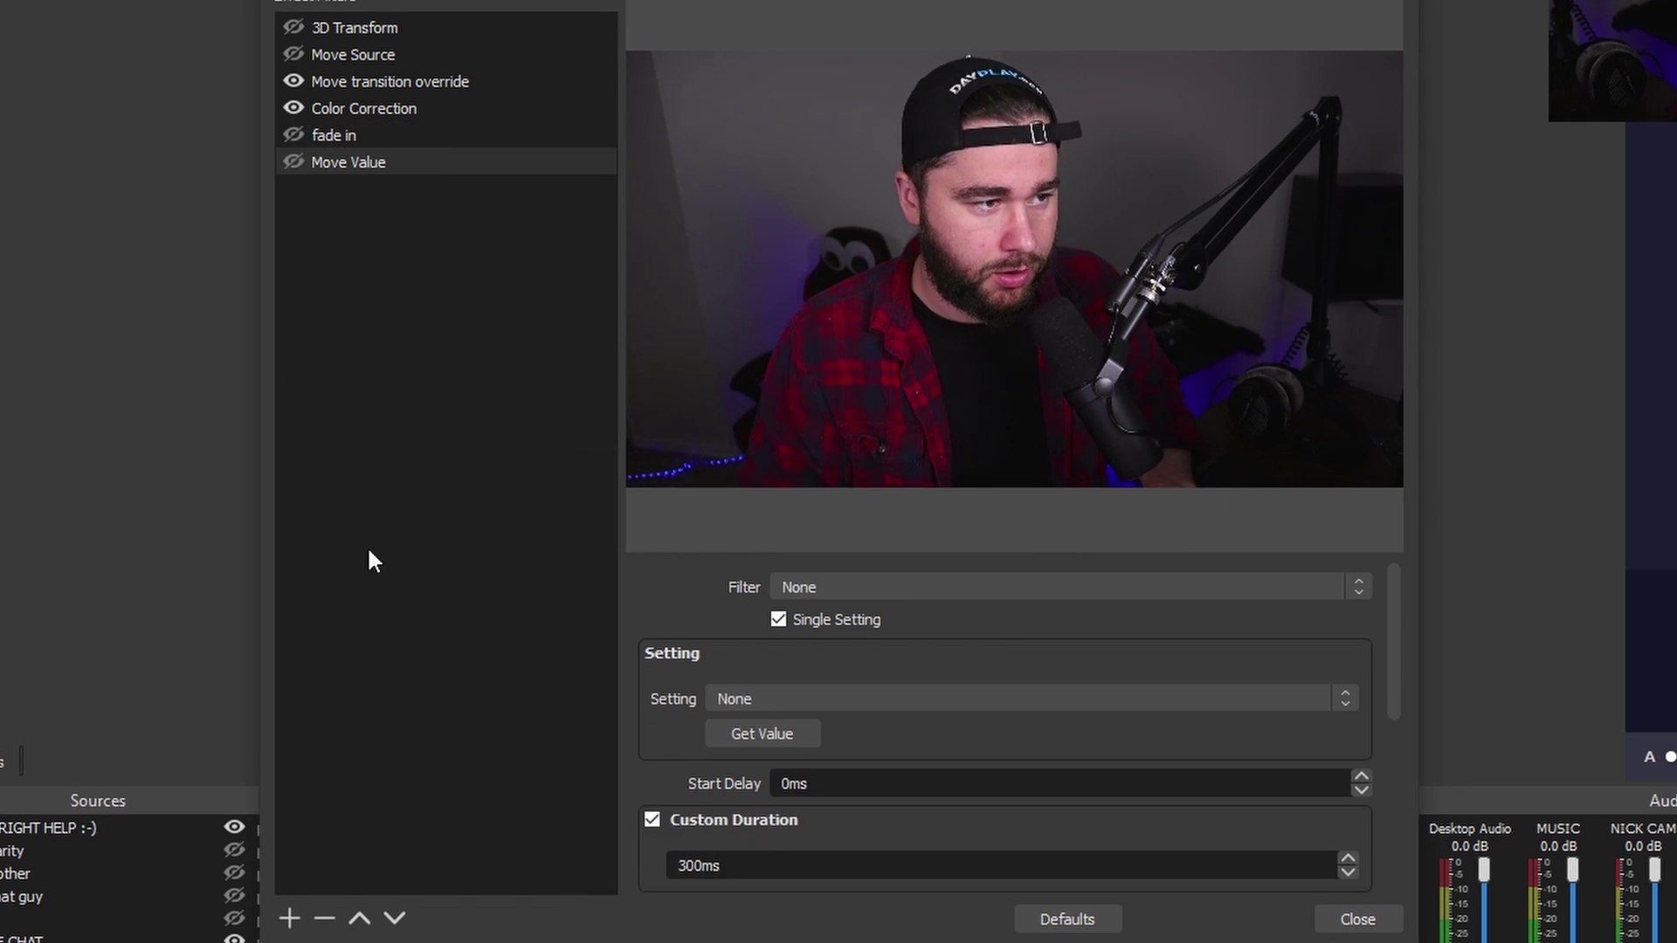
left_click(977, 584)
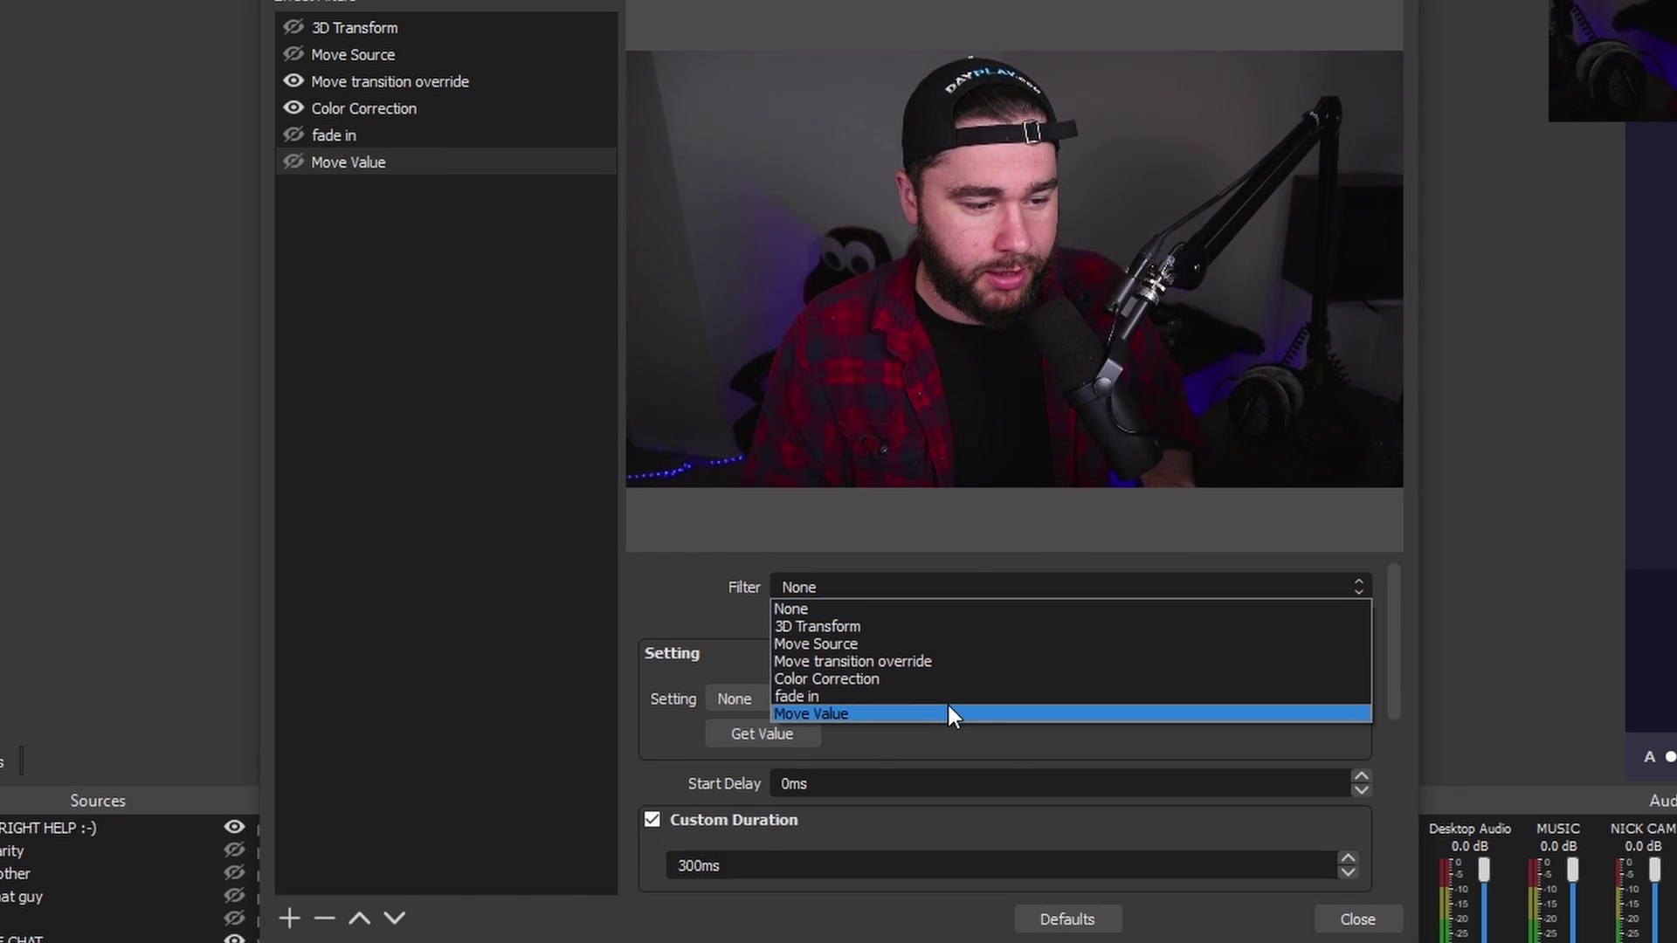
left_click(949, 679)
left_click(854, 697)
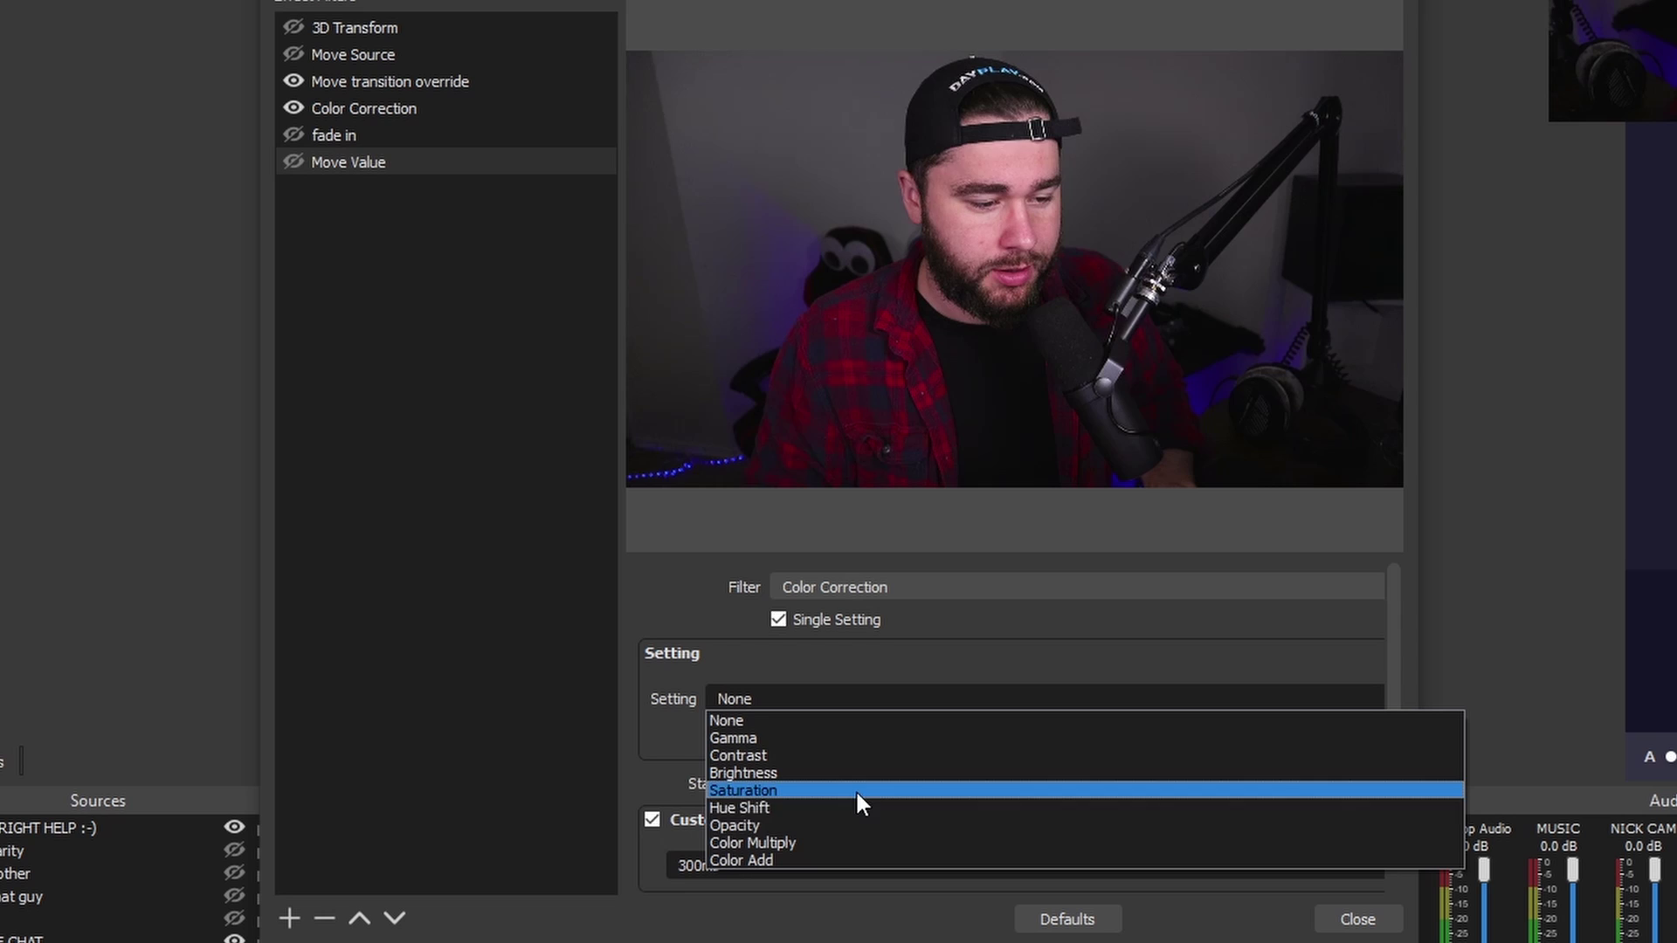
left_click(860, 826)
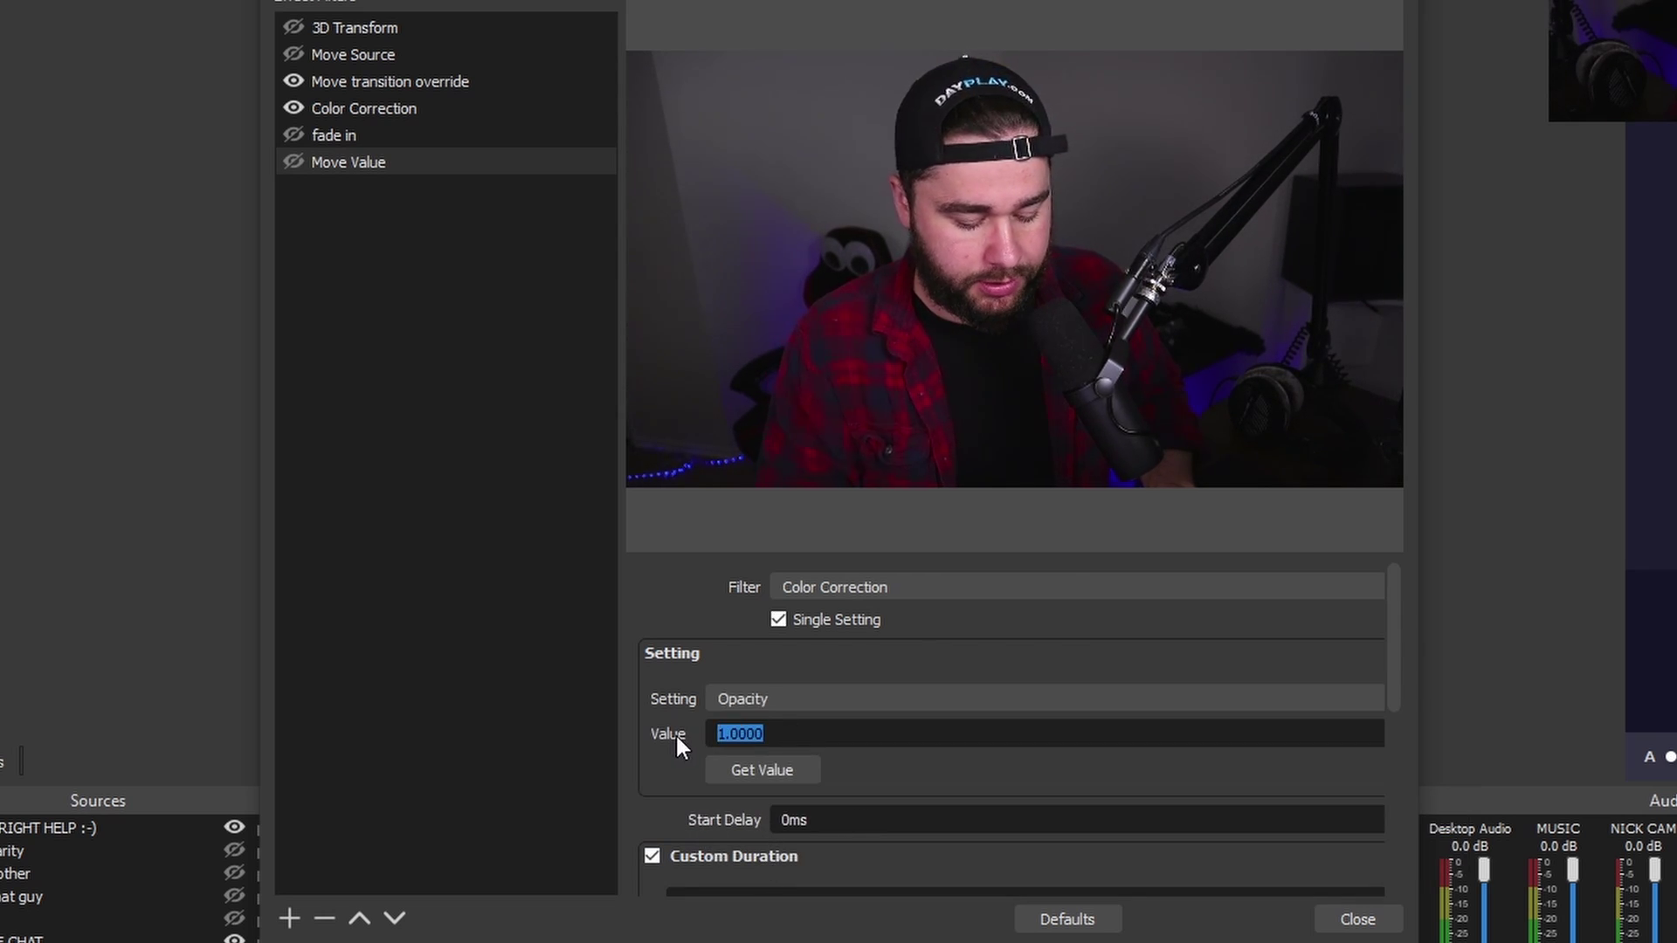
type("0")
key("Return")
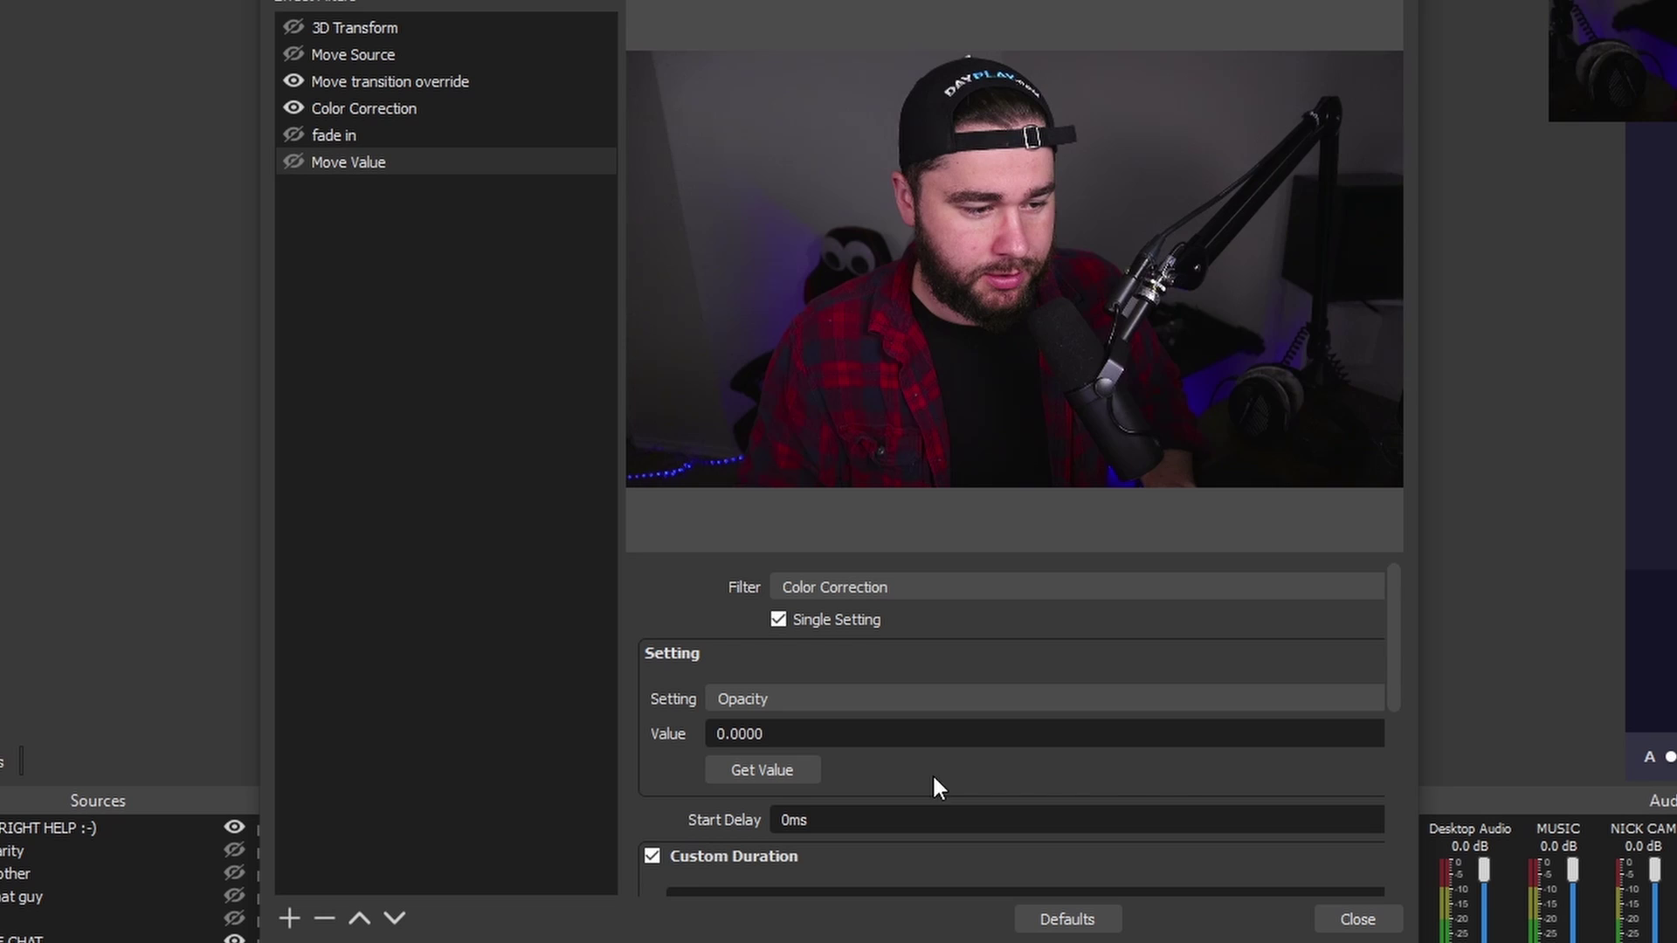
- Rename the second Move Value filter as "fade out"
right_click(389, 158)
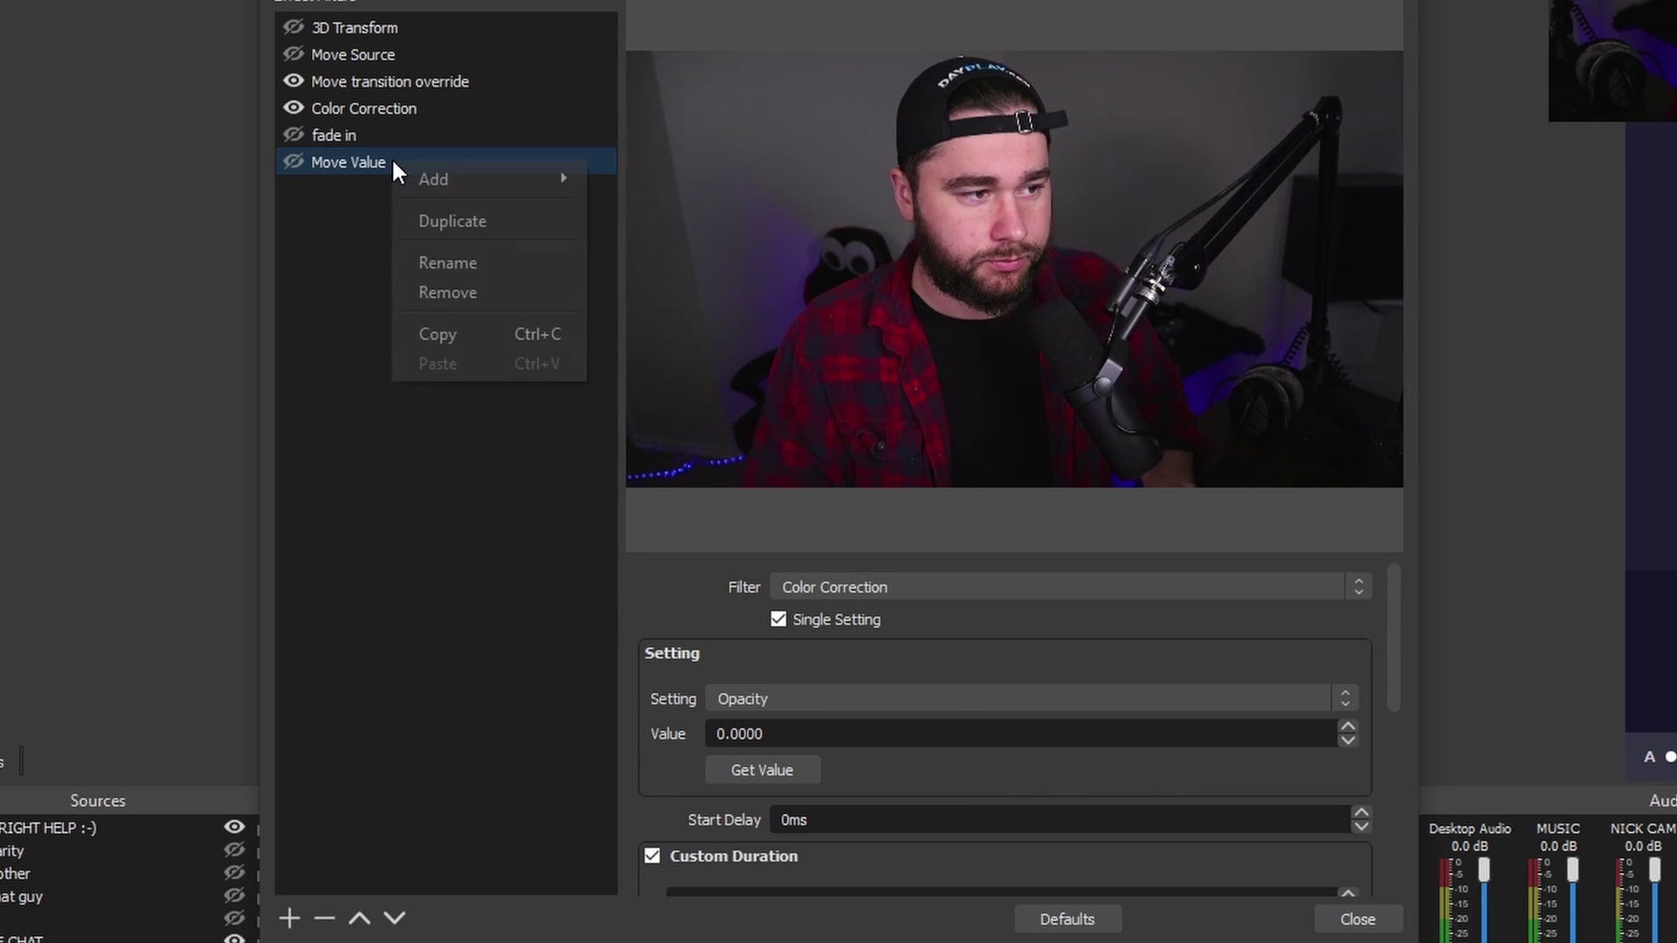
left_click(360, 161)
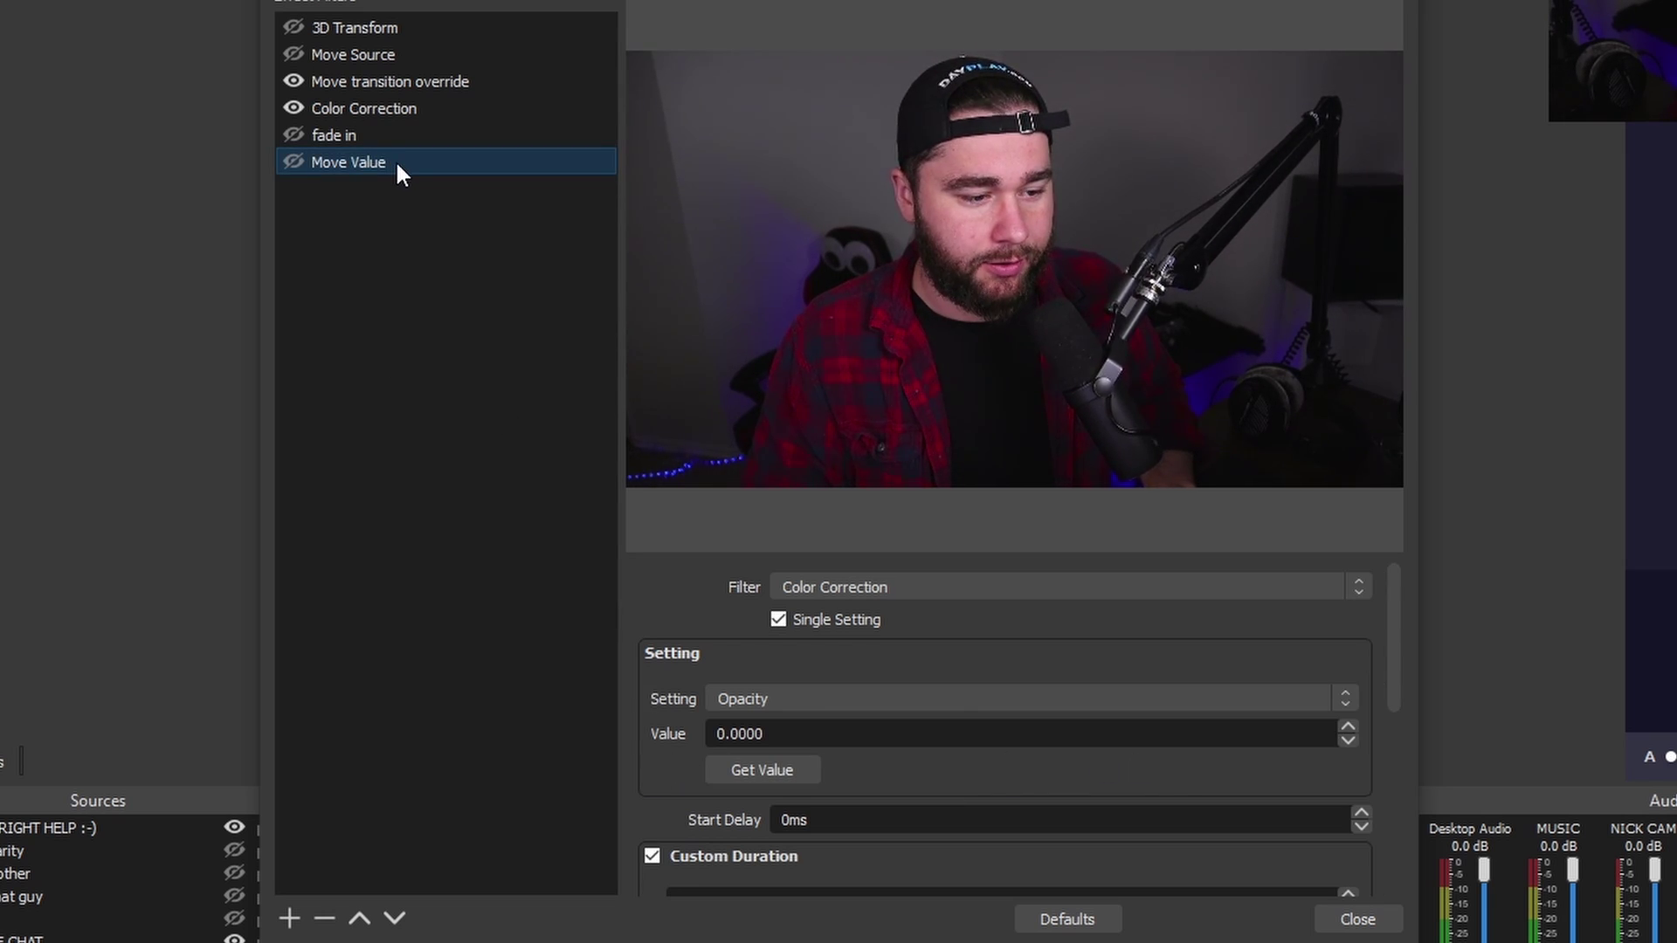
right_click(359, 165)
left_click(402, 218)
type("fade out")
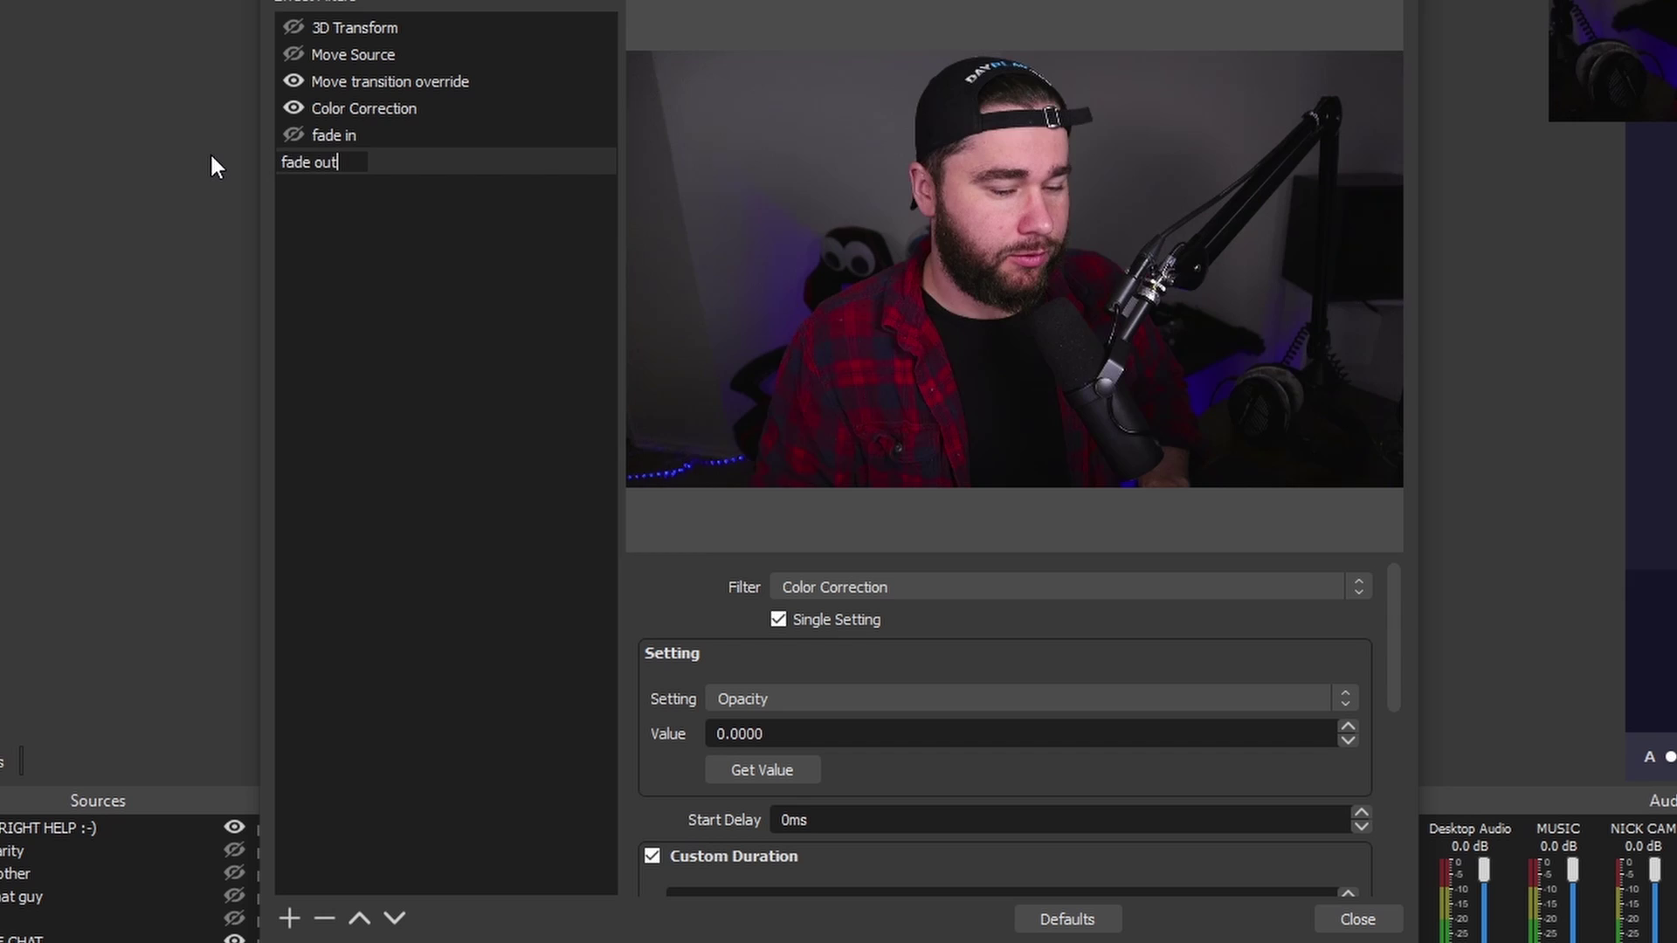
key("Return")
- Test the camera fade by triggering the "fade out" filter and the "fade in" filter
left_click(296, 163)
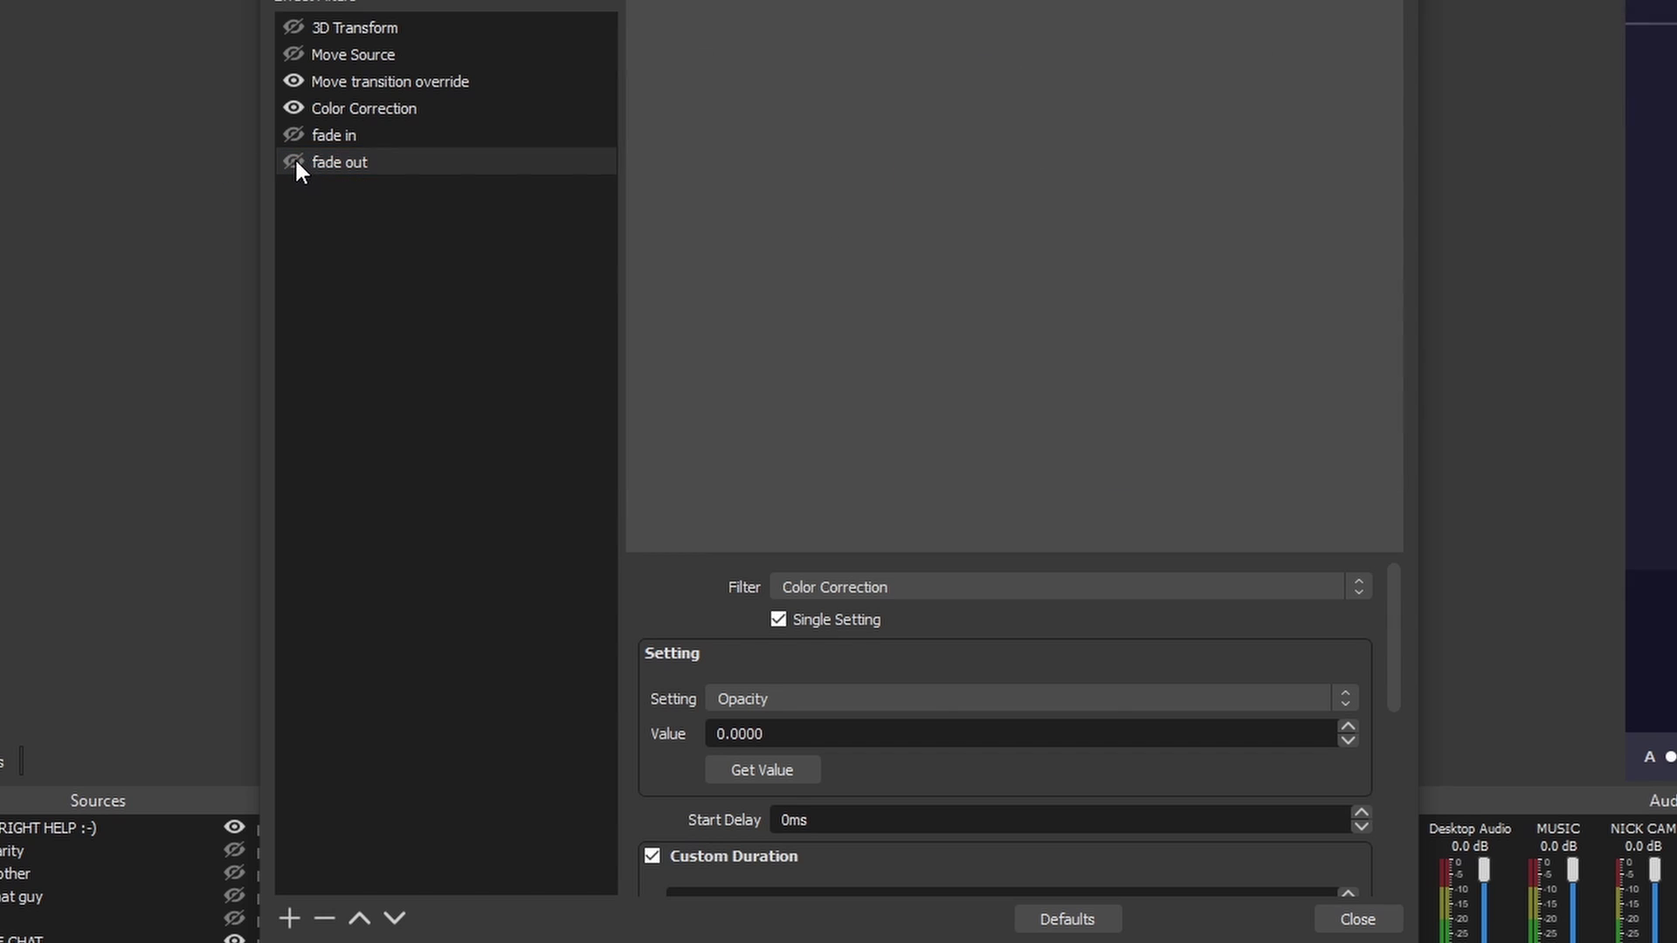
left_click(293, 135)
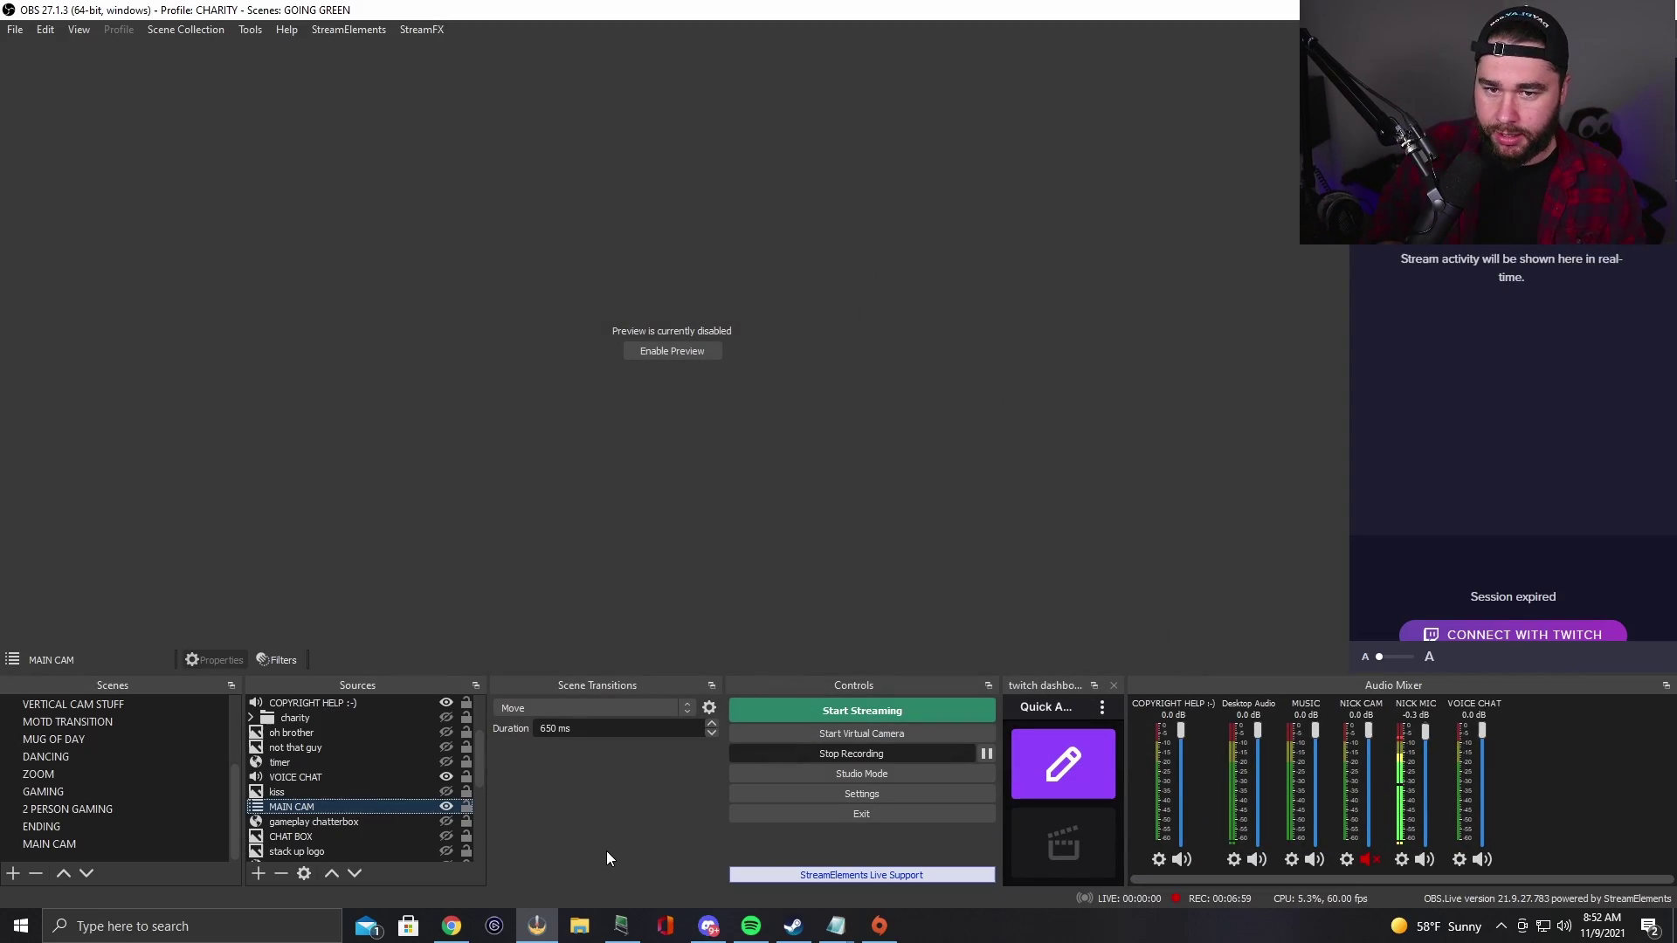
- Locate the FADE IN and FADE OUT hotkey entries for the camera source in the hotkey settings
left_click(811, 799)
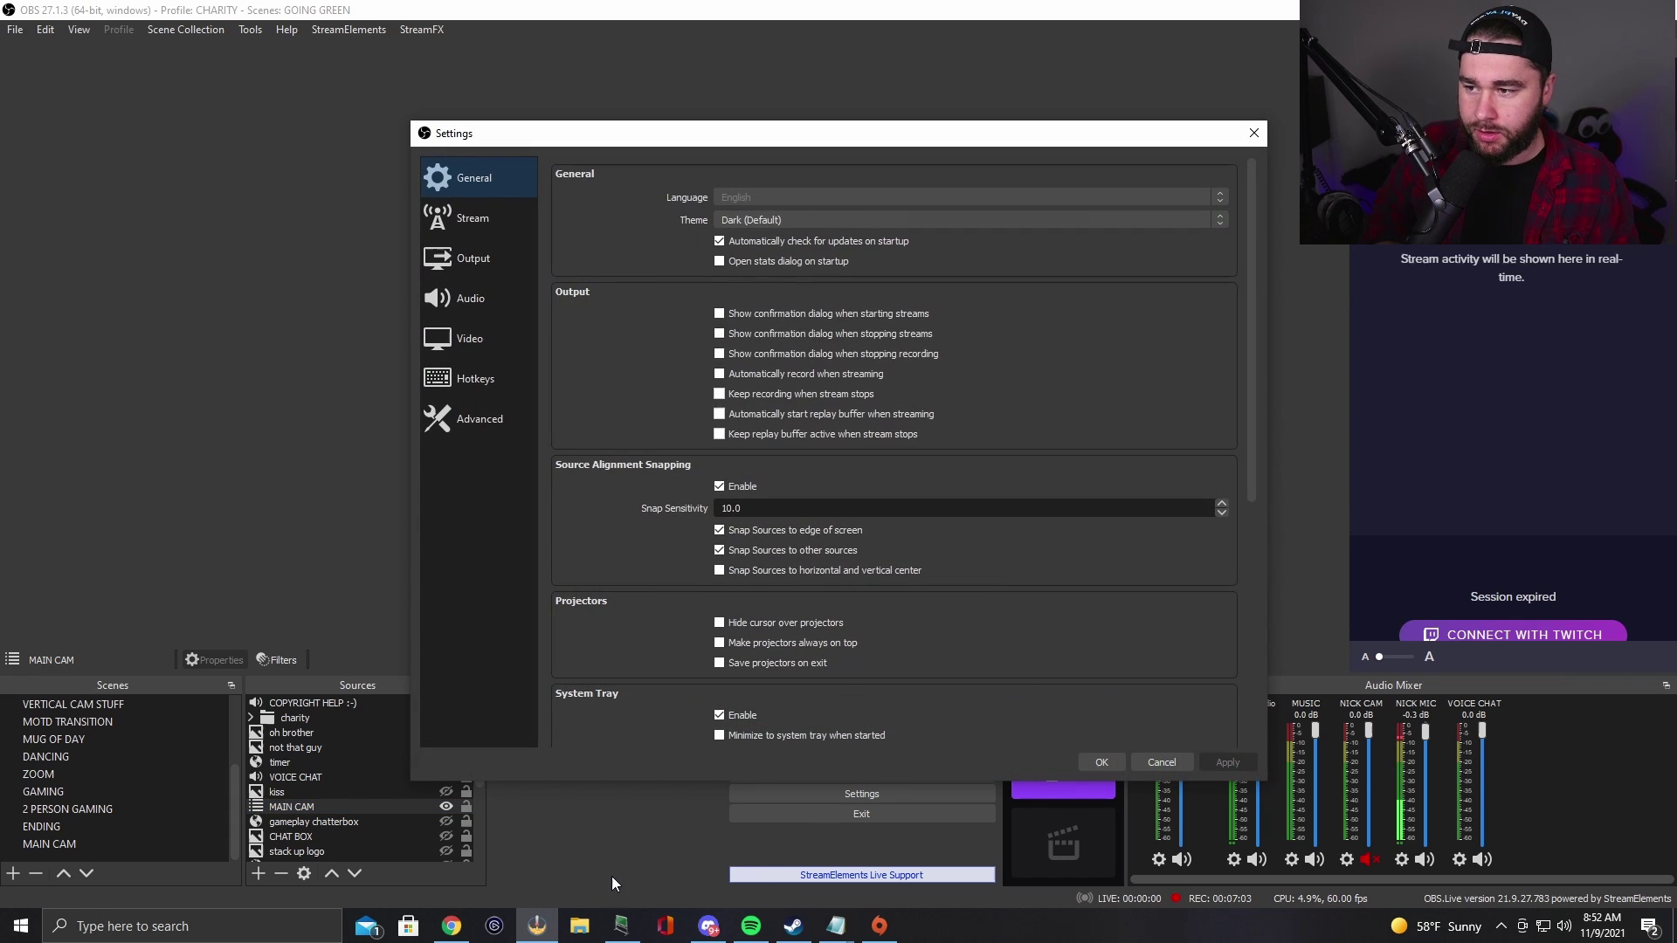
left_click(463, 385)
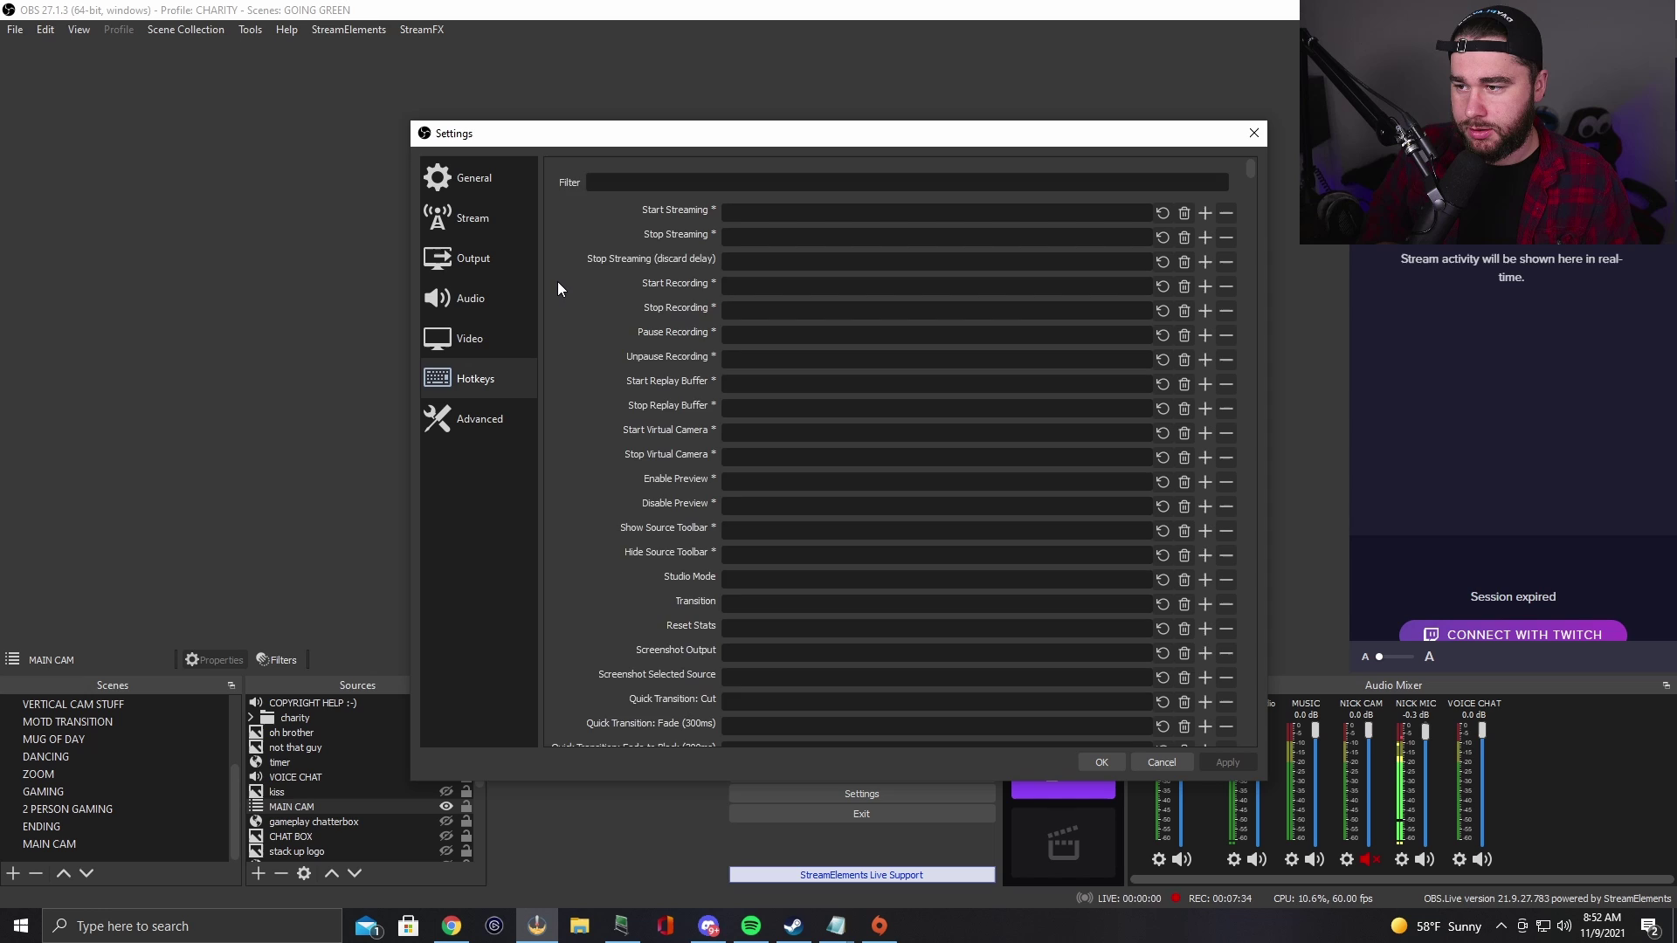
scroll(559, 289, "down", 20)
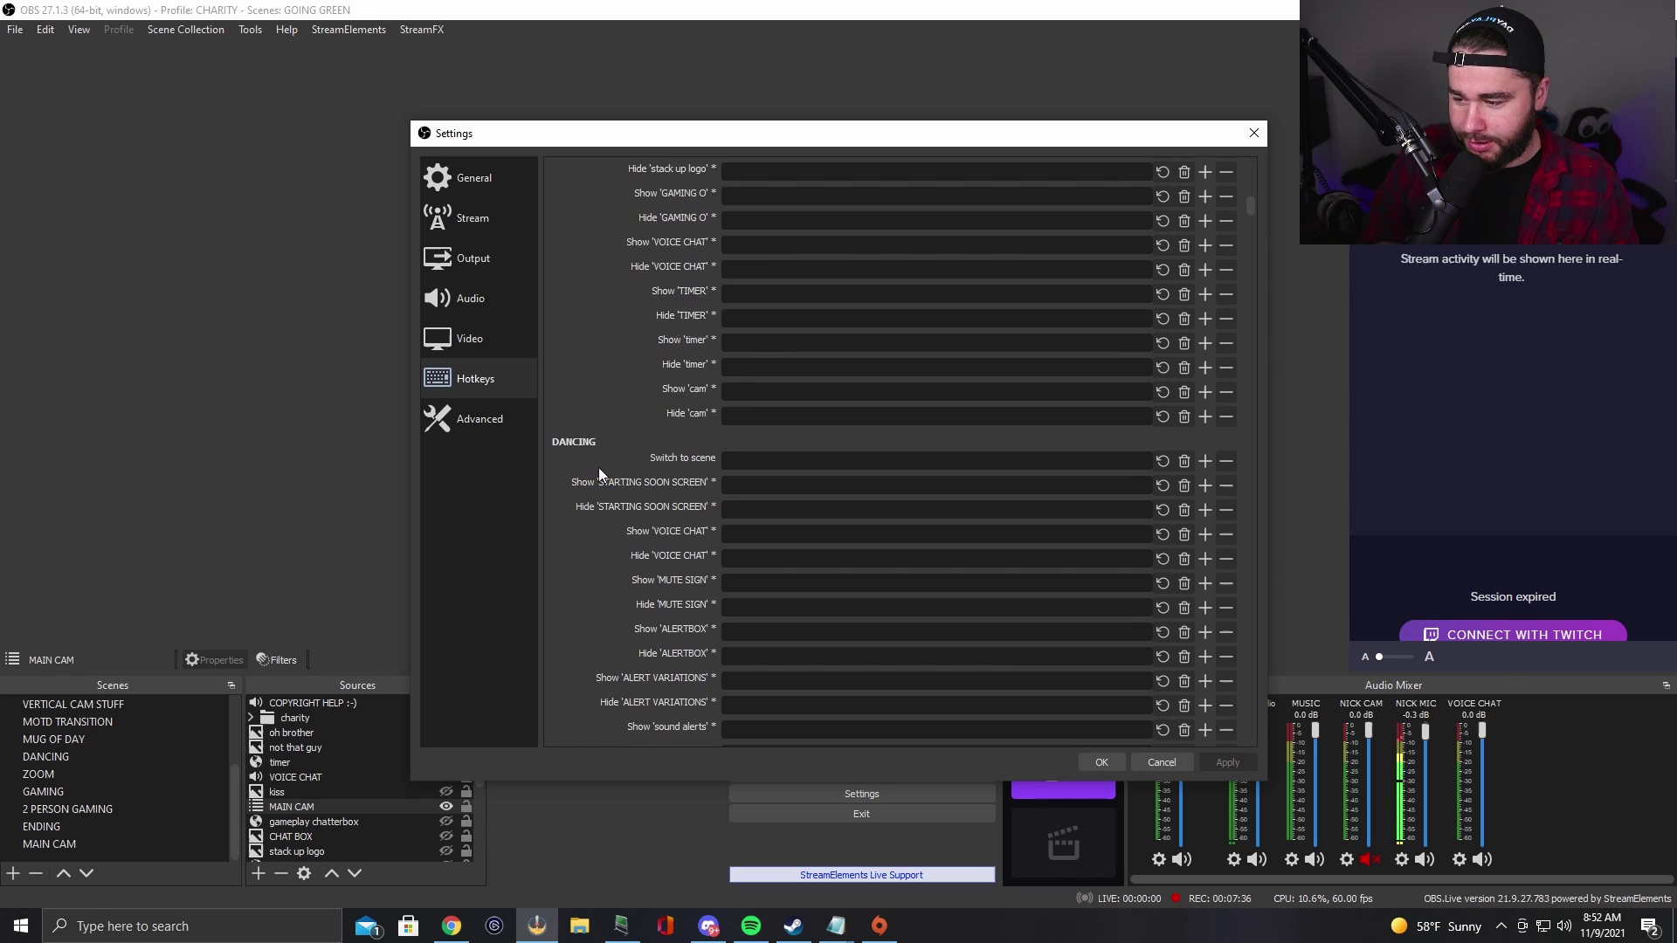
scroll(600, 468, "down", 20)
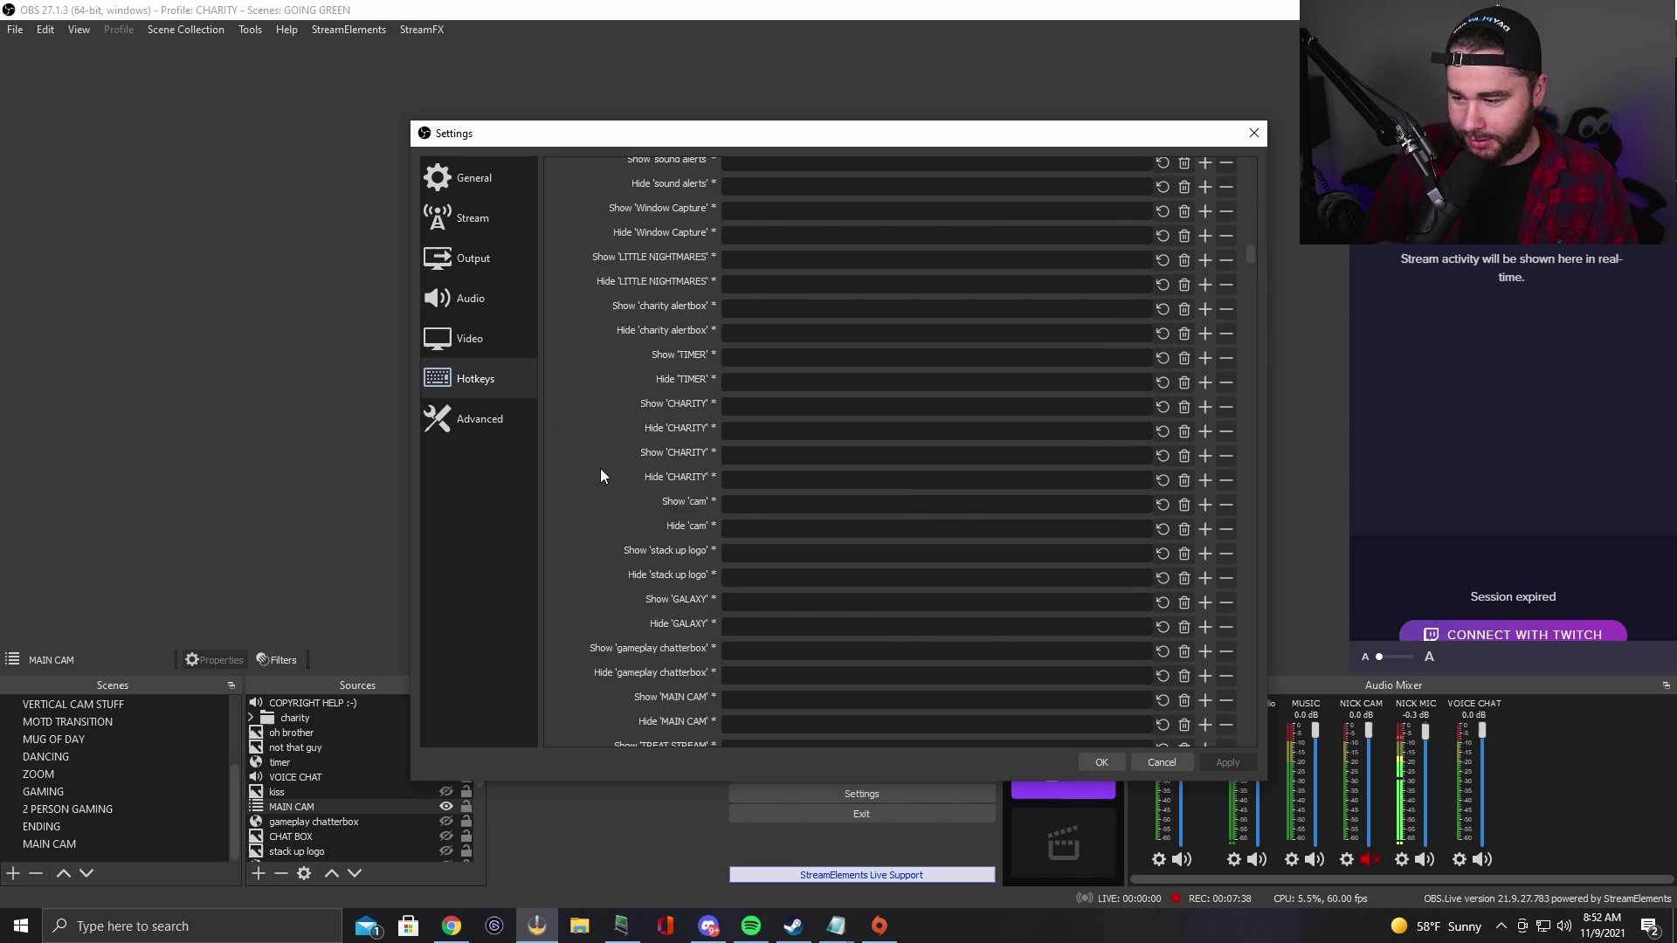
scroll(600, 475, "down", 15)
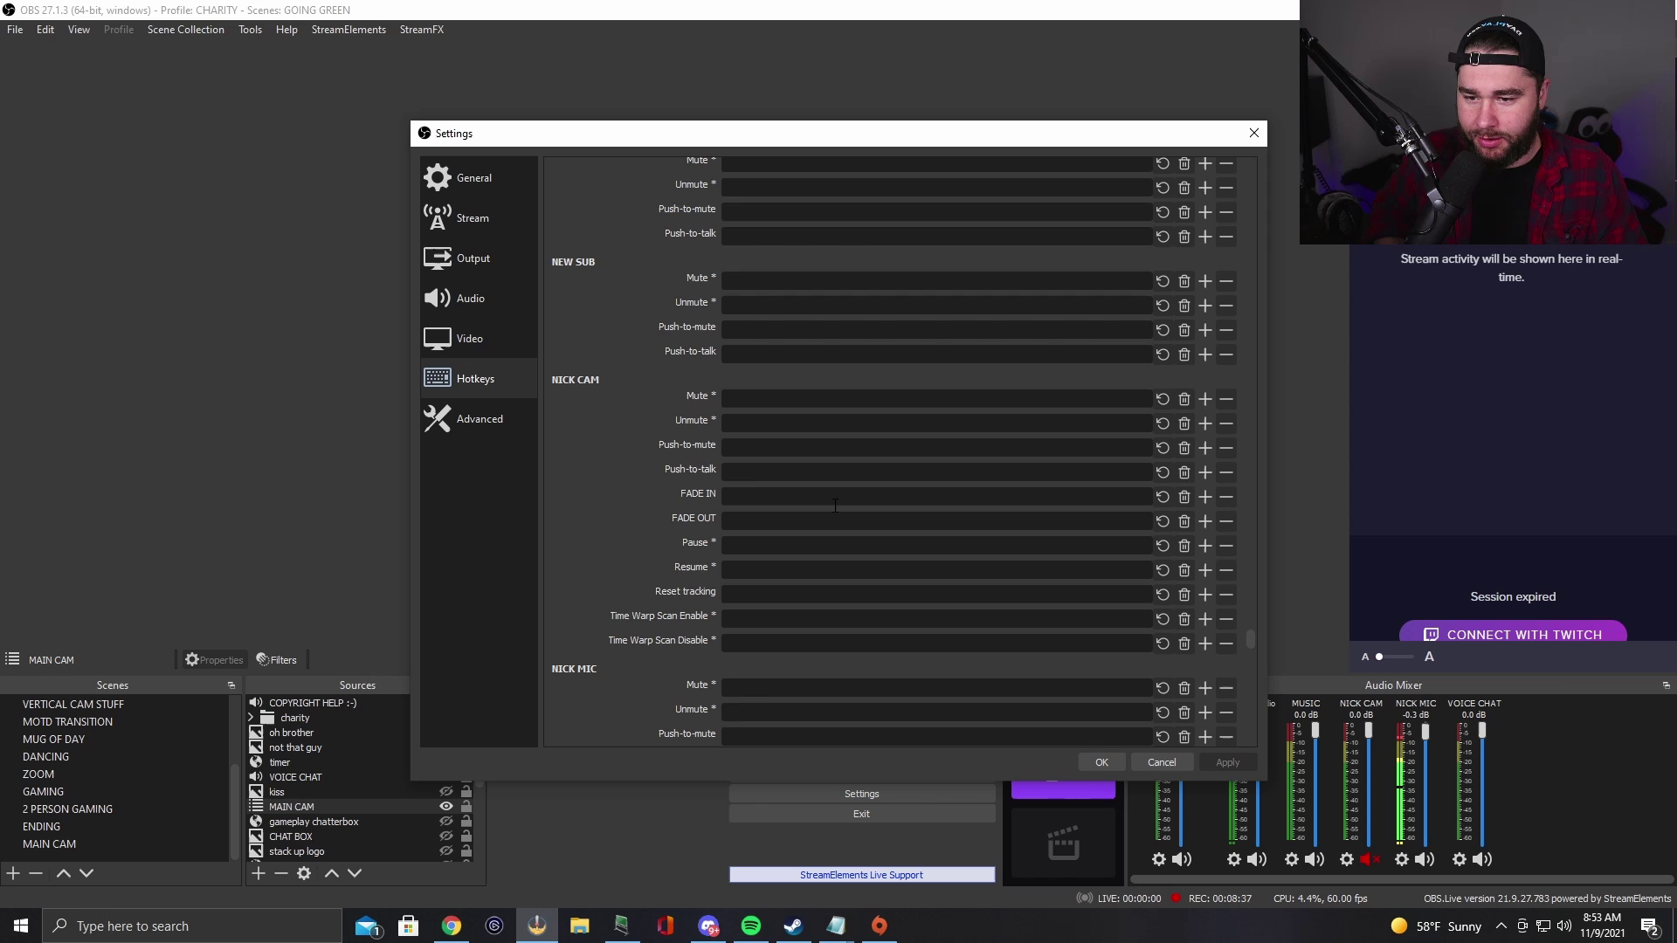
key("BackSpace")
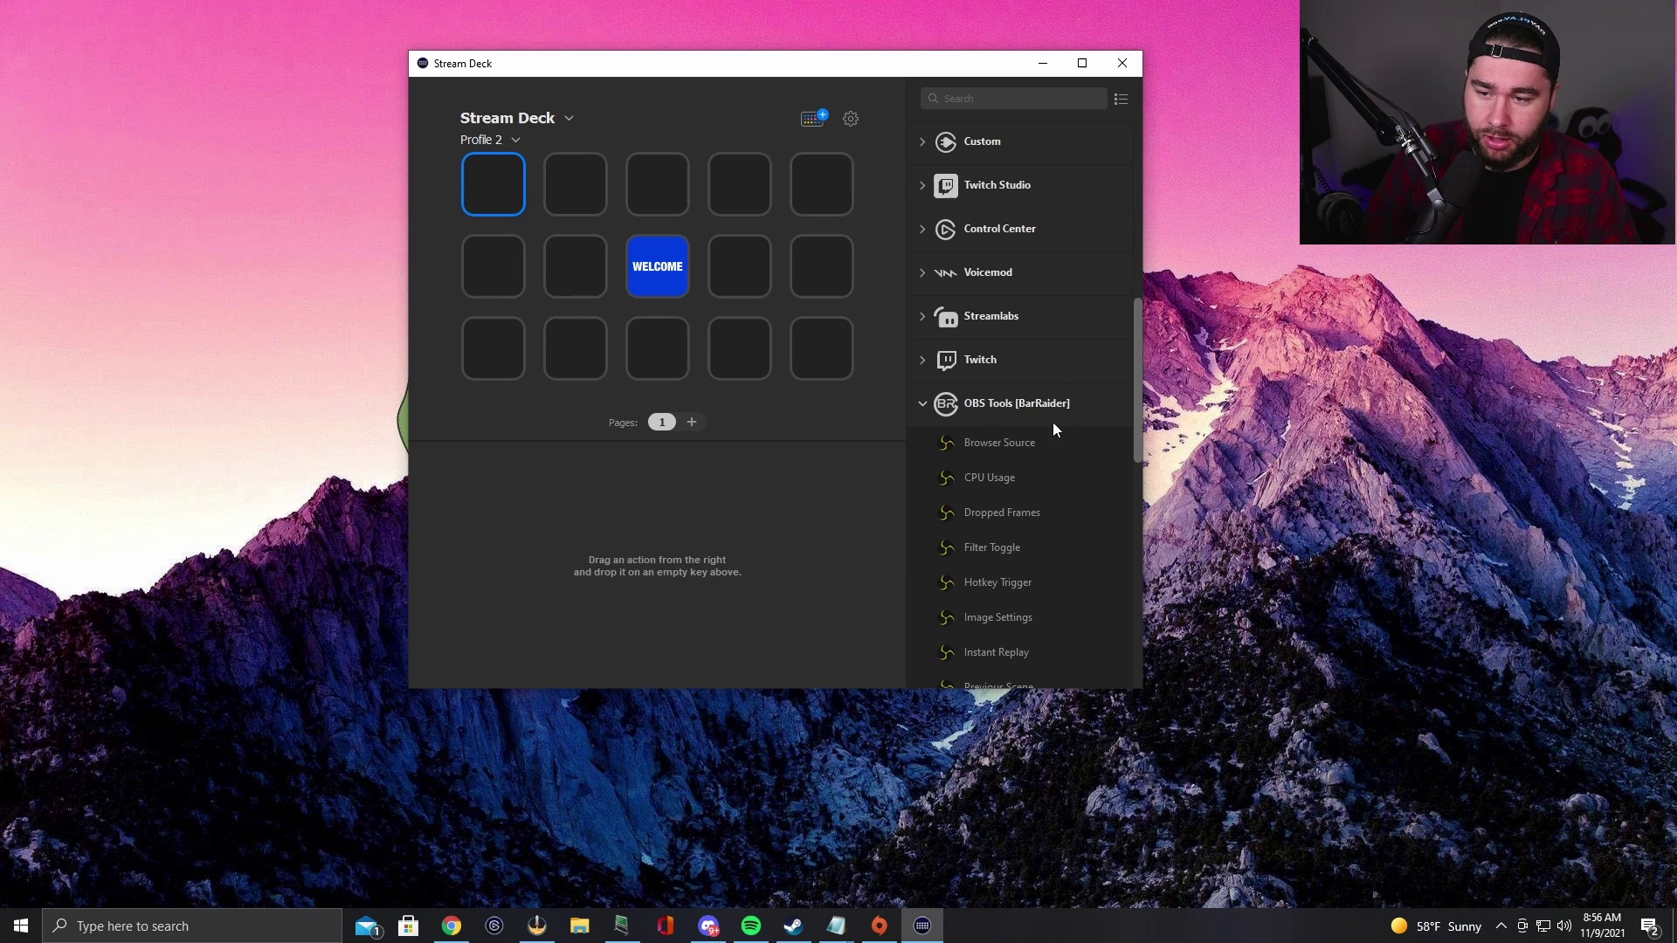
- Search the Stream Deck store for "obs" to check the OBS Tools plugin, and close the store
left_click(811, 121)
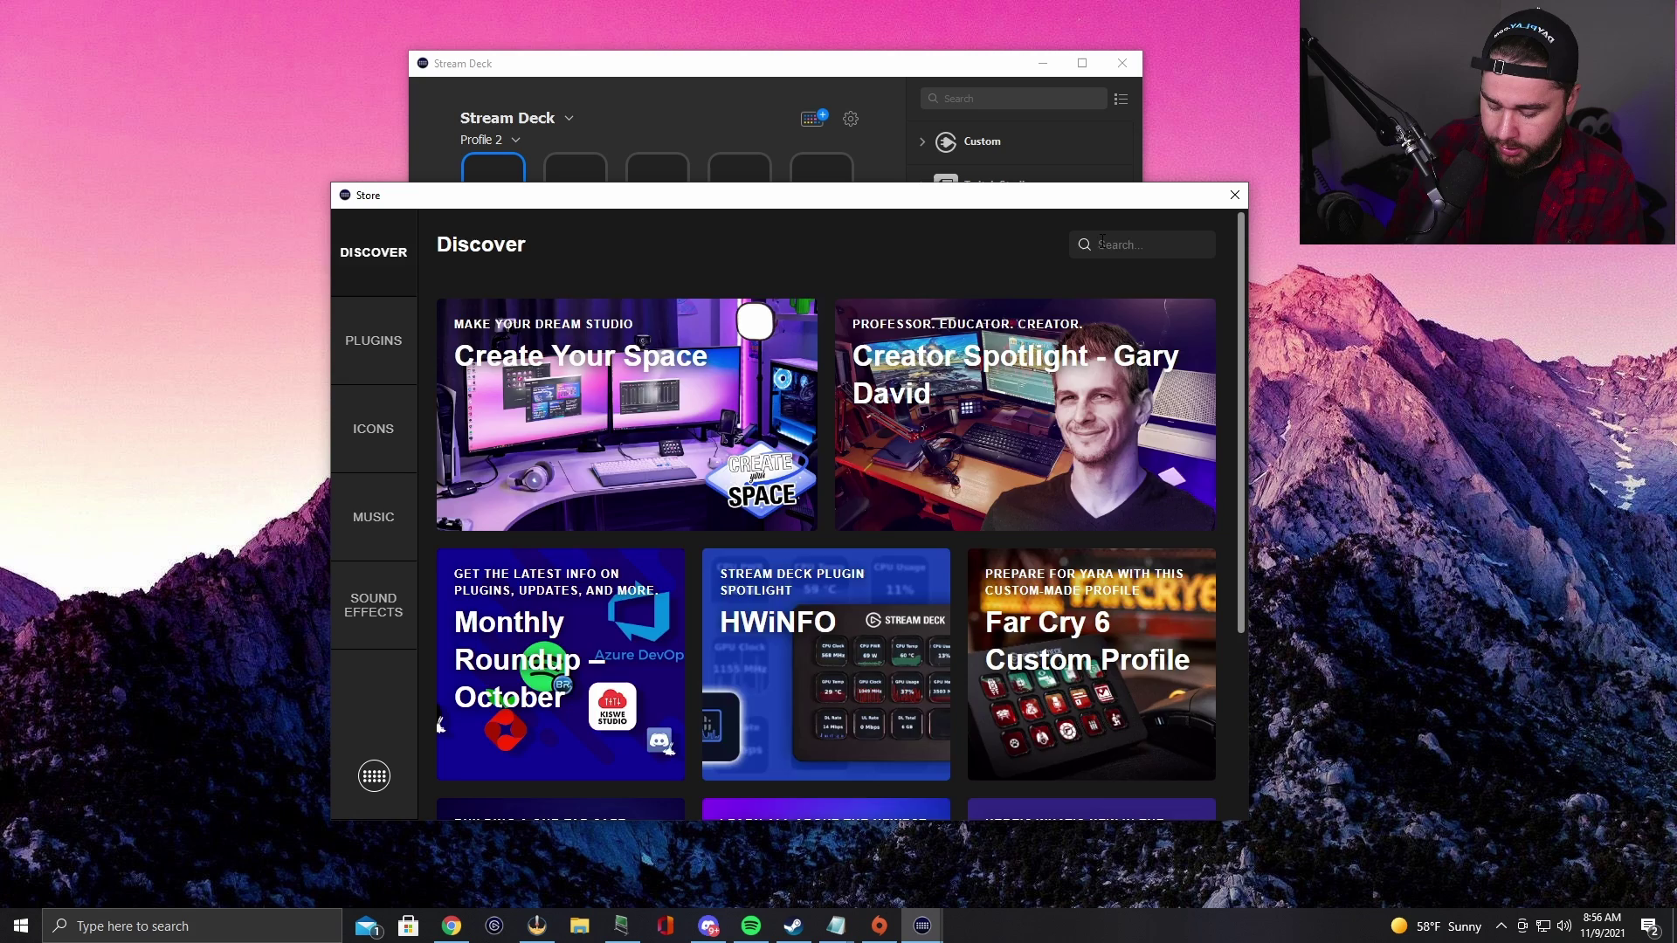
left_click(1102, 244)
type("obs")
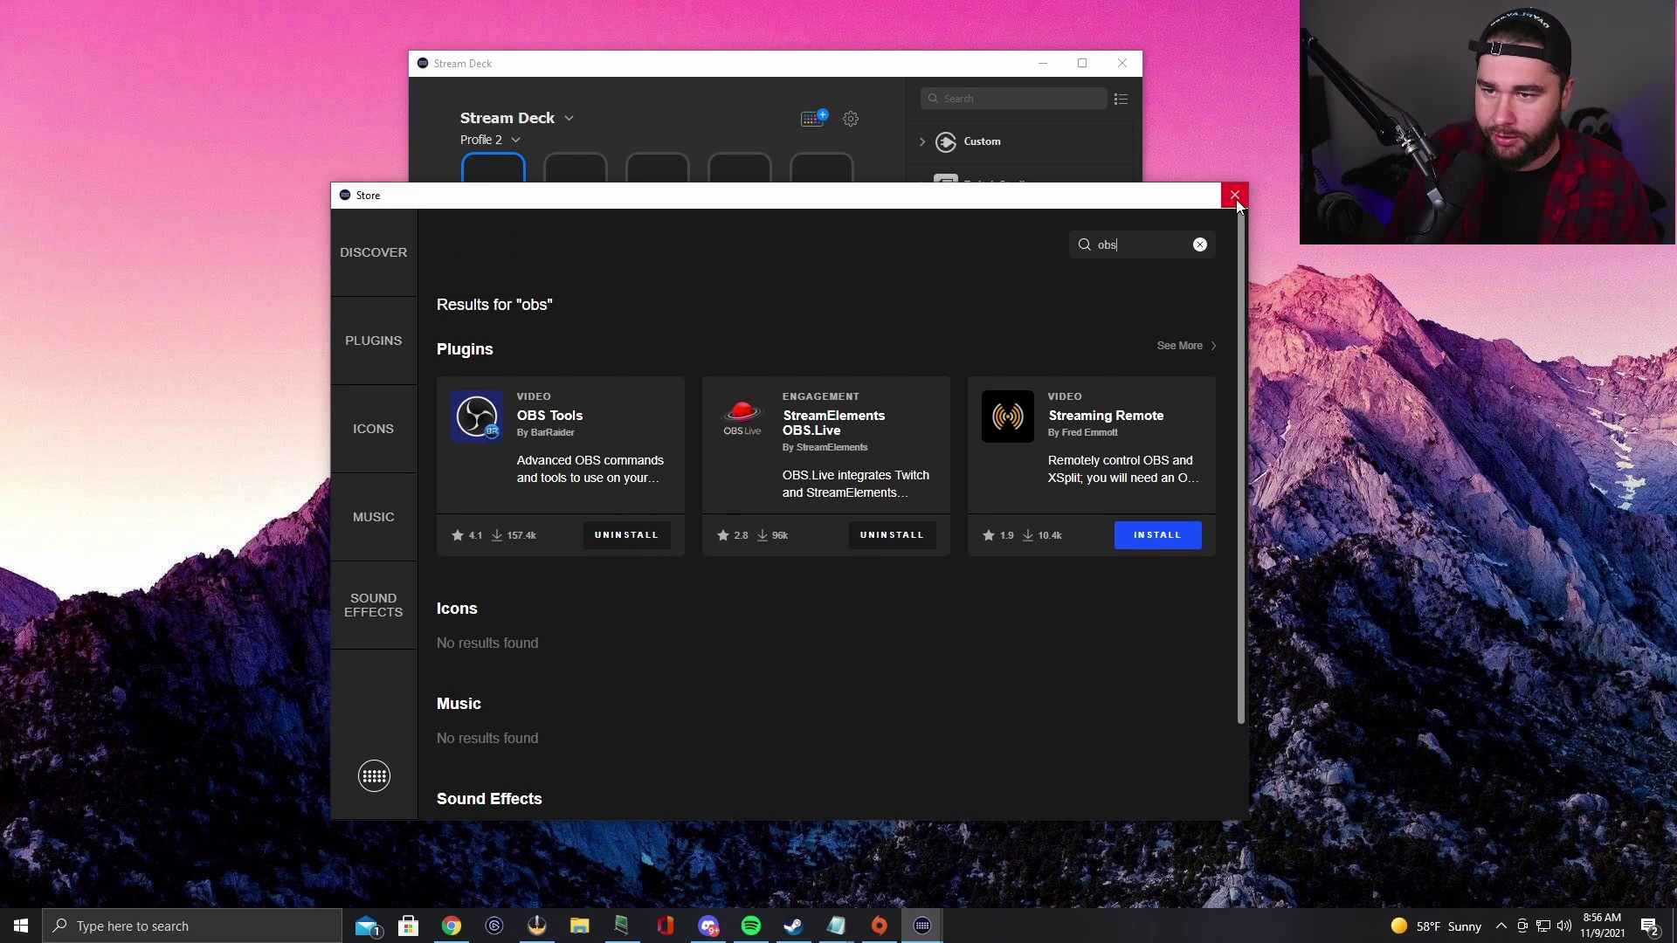
left_click(1235, 197)
- Place an OBS Tools Filter Toggle action on the first key, choose the camera source and view its available filters
left_click_drag(1014, 547, 491, 190)
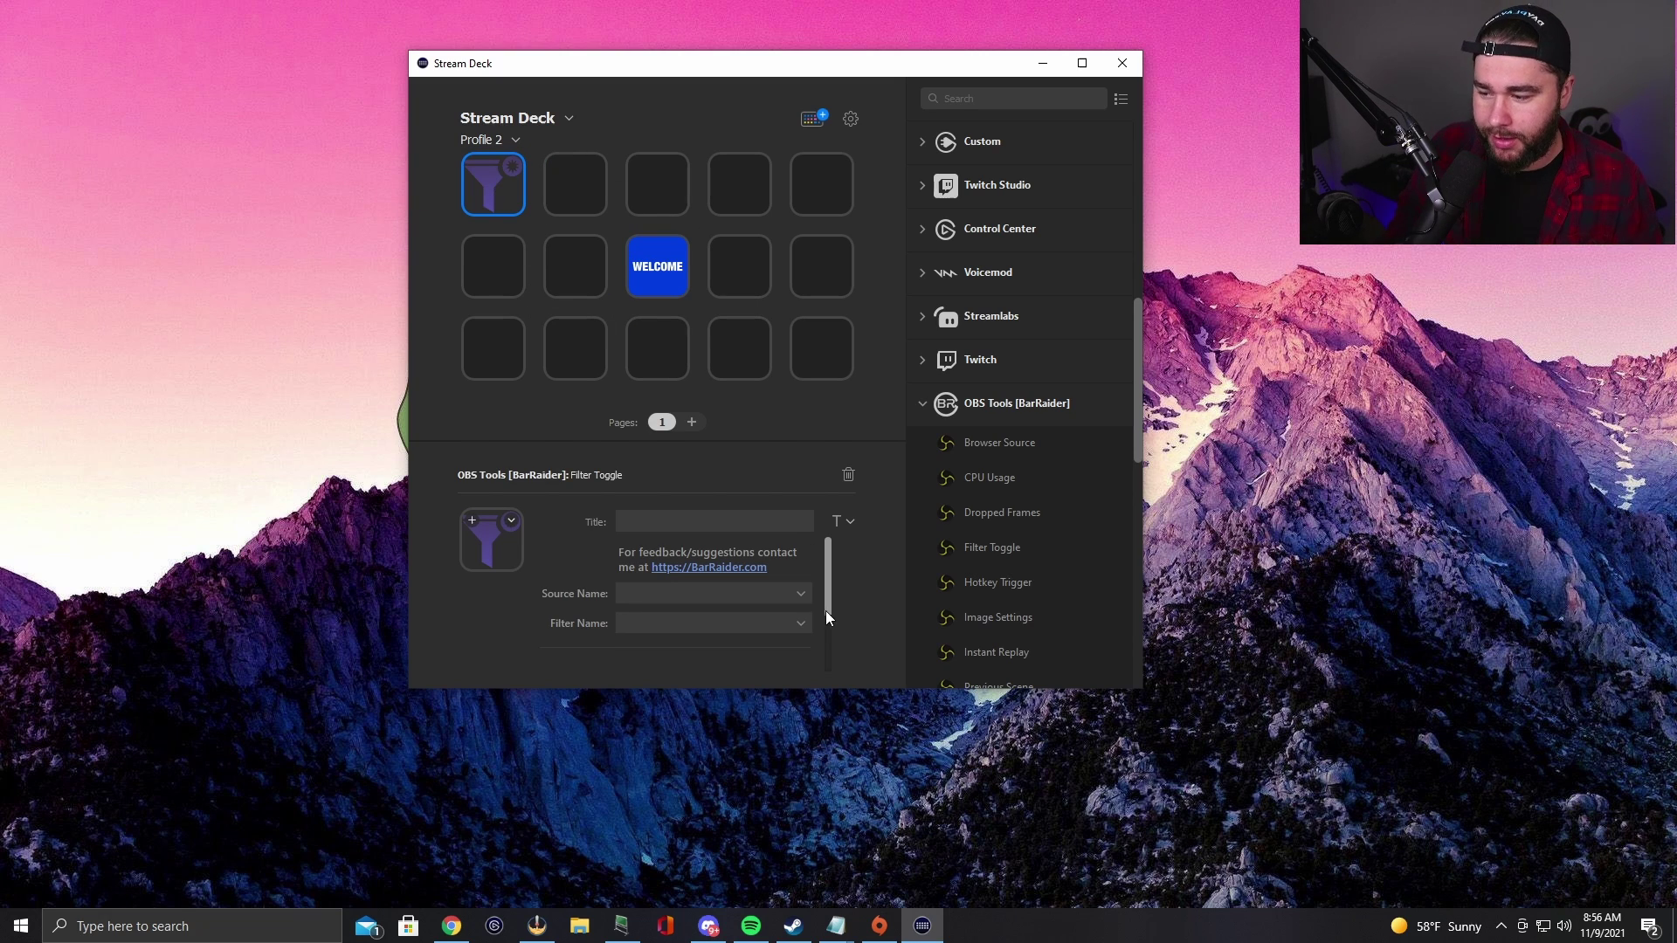
left_click(800, 595)
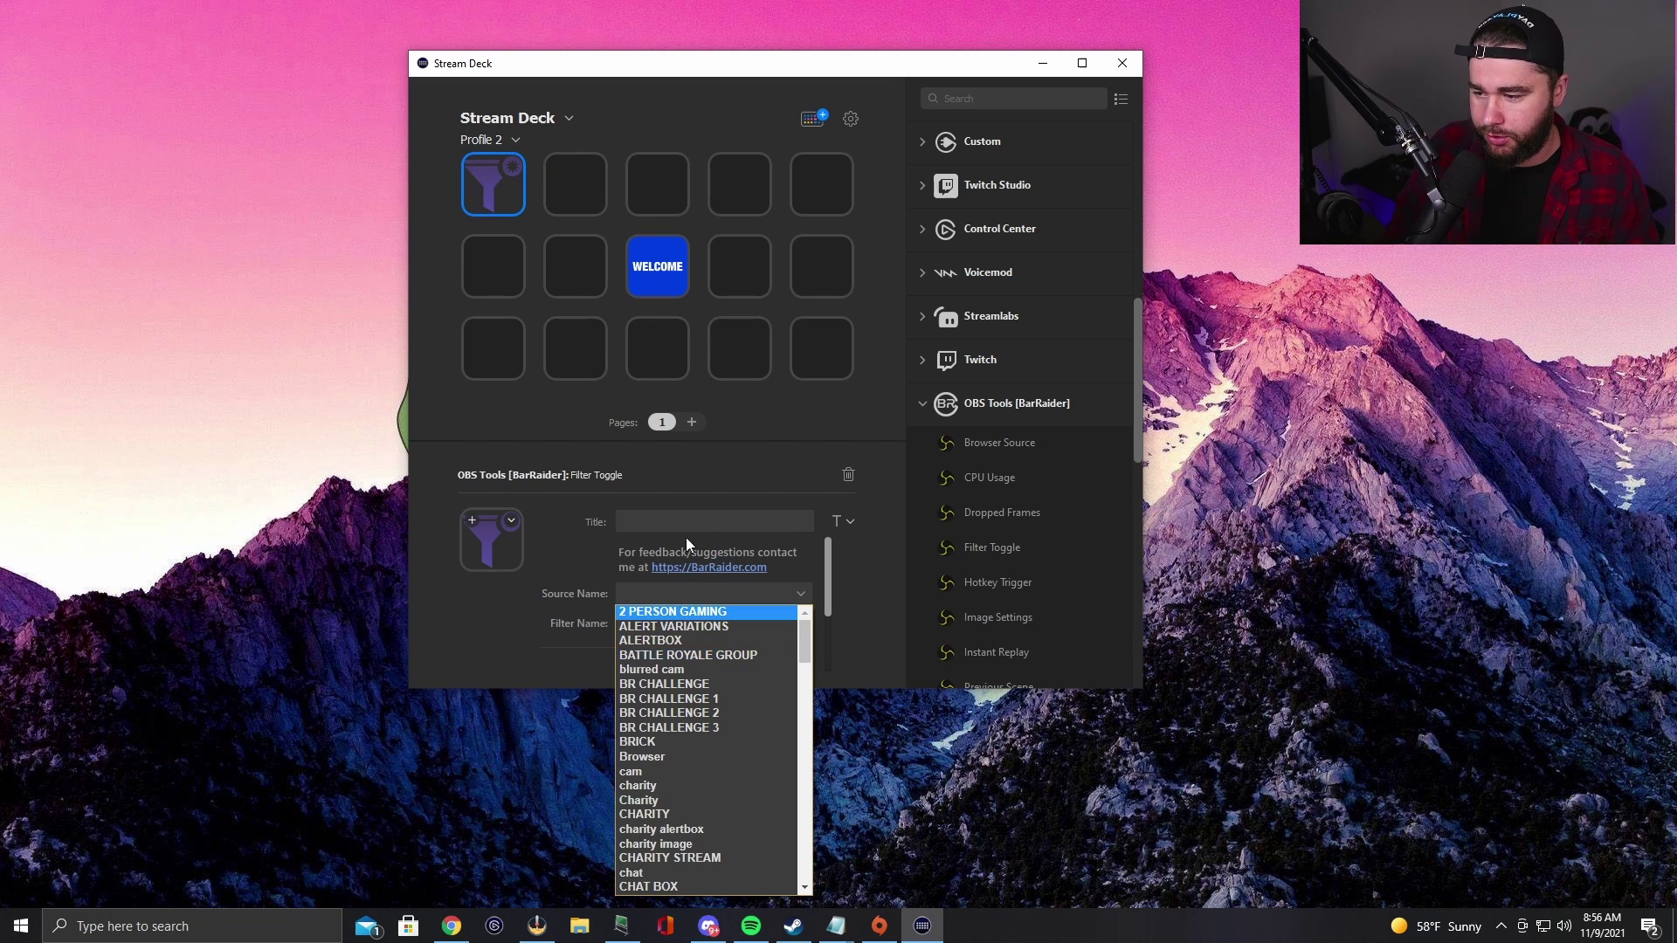
scroll(708, 699, "down", 6)
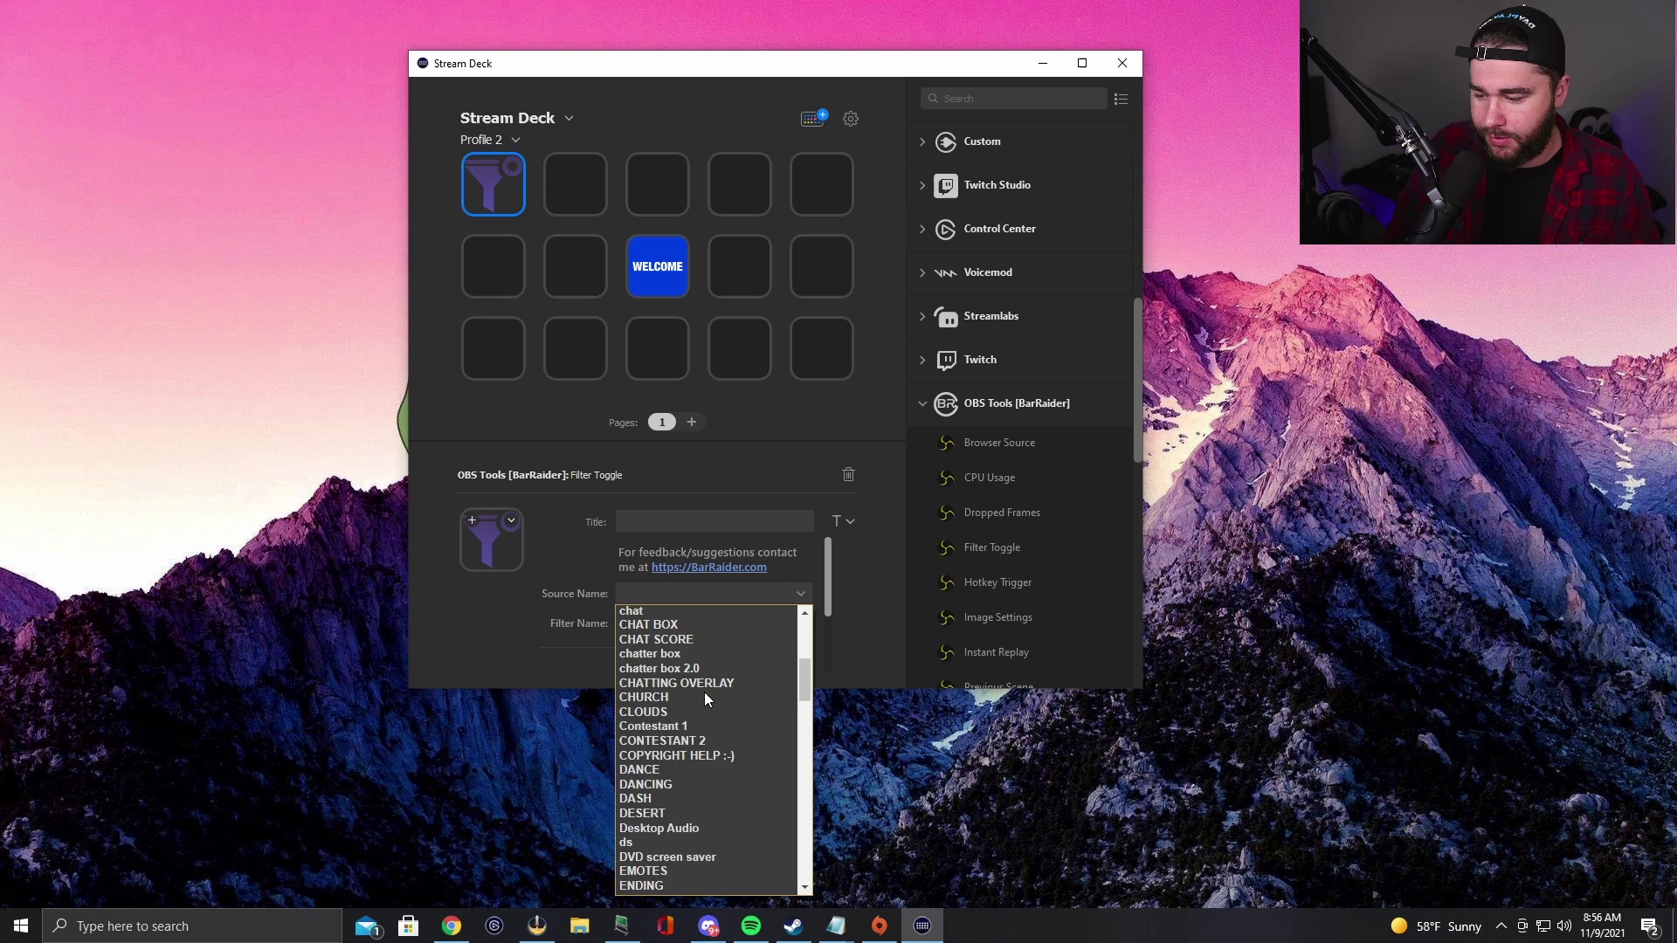
scroll(706, 699, "down", 10)
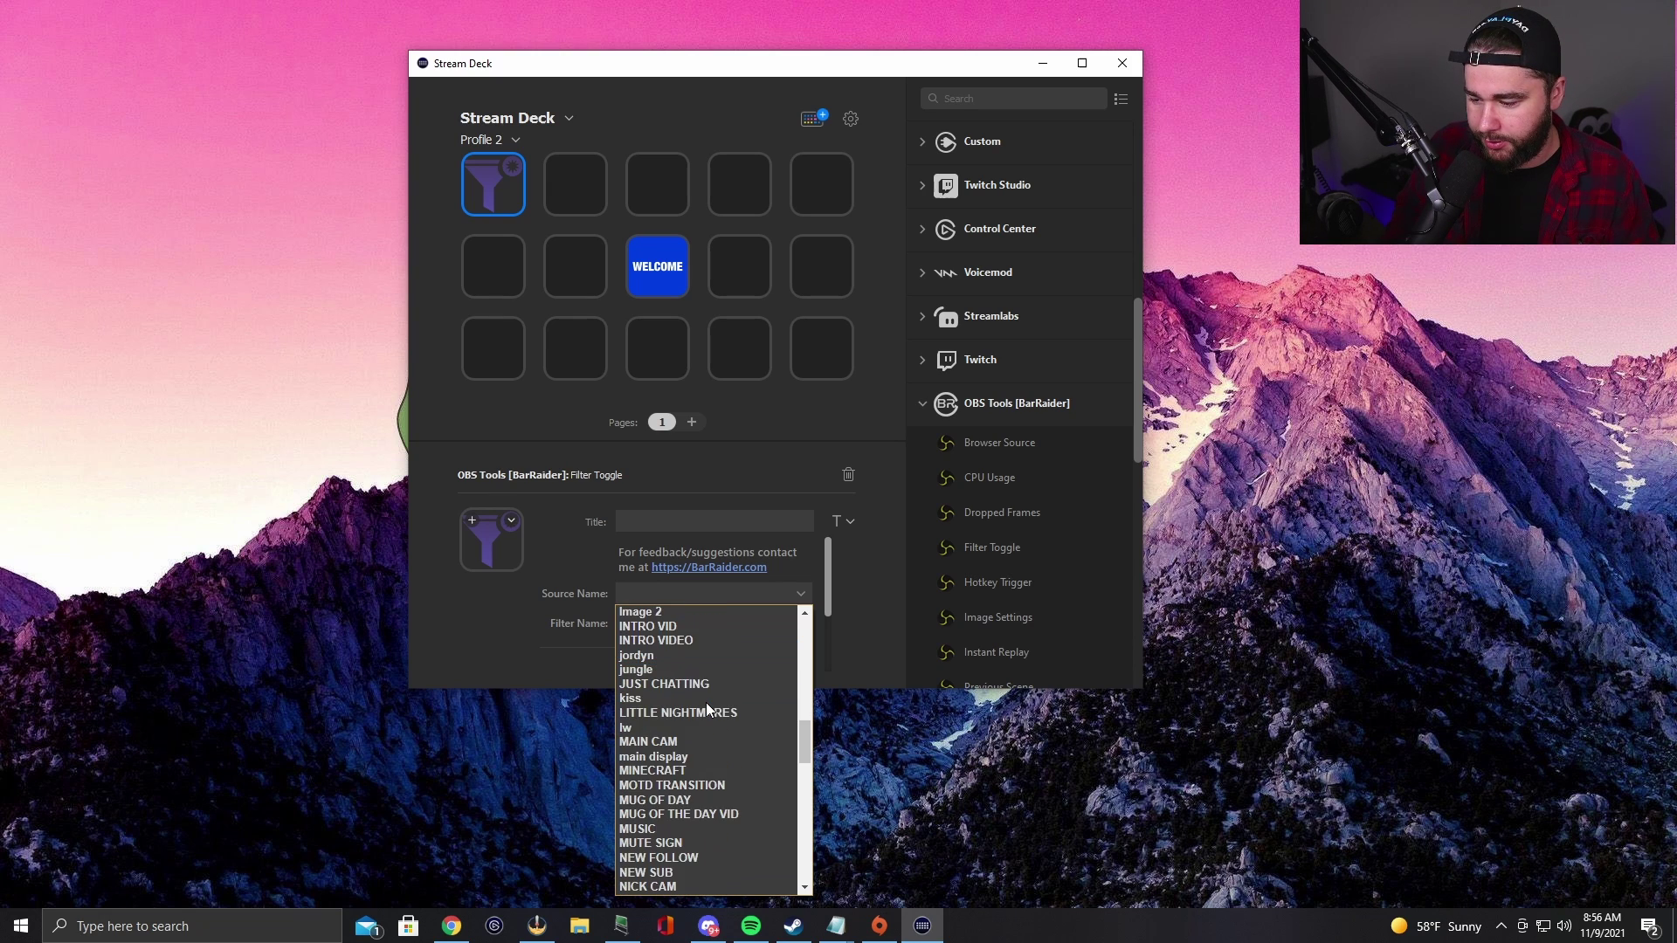
scroll(706, 703, "down", 2)
left_click(689, 830)
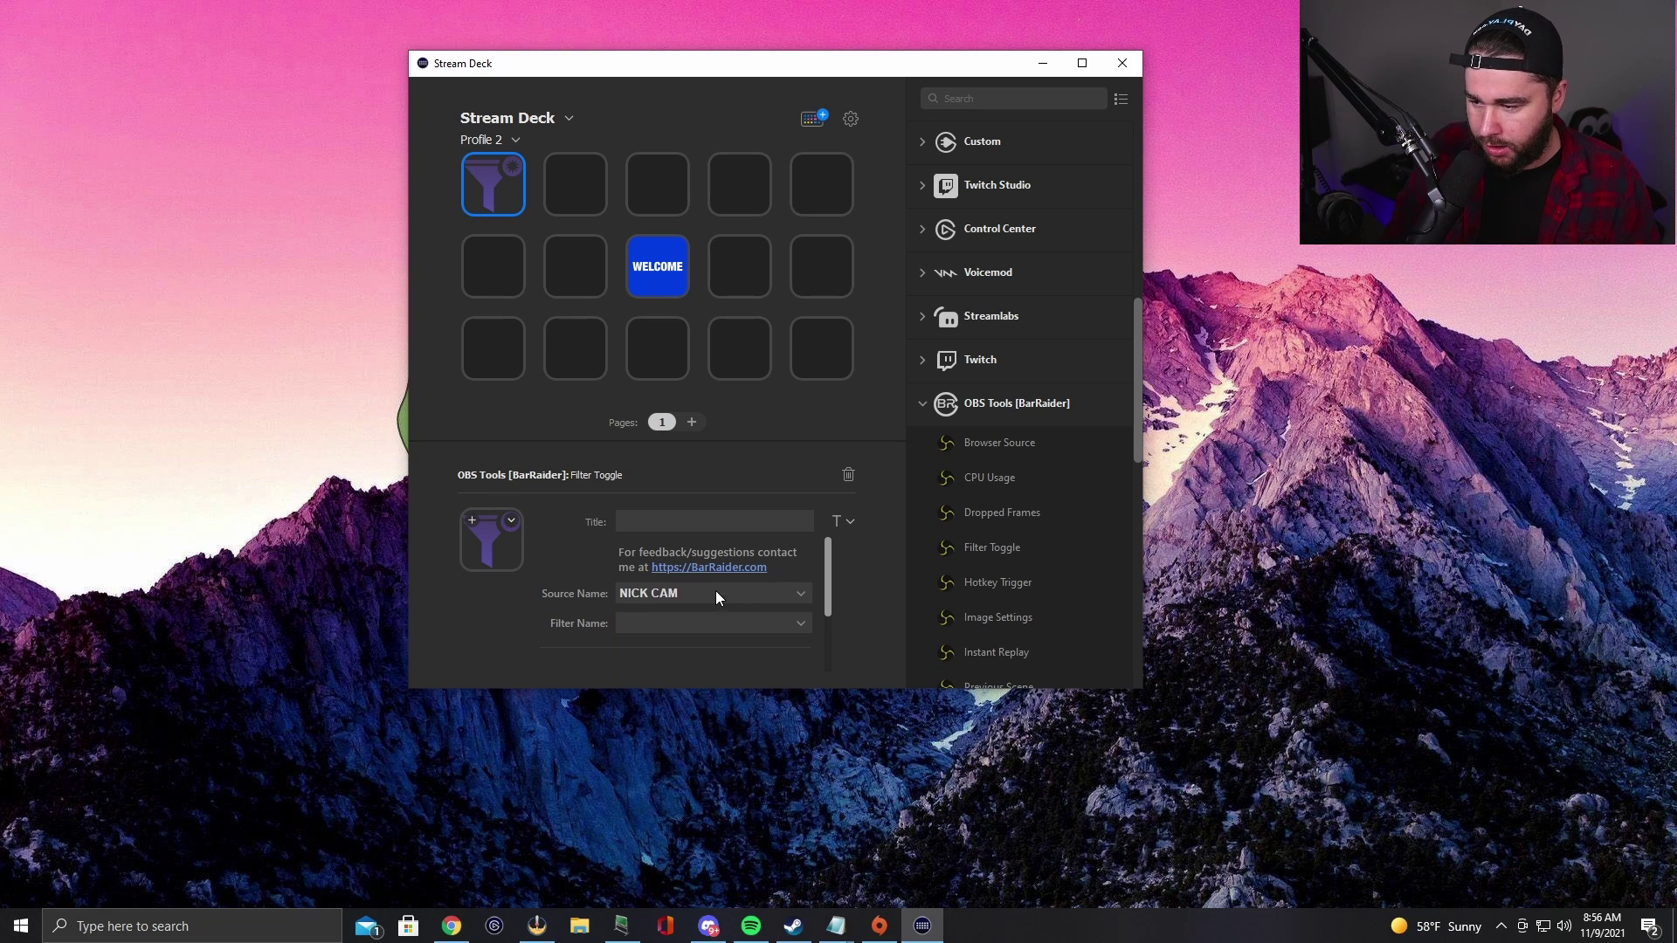
left_click(795, 628)
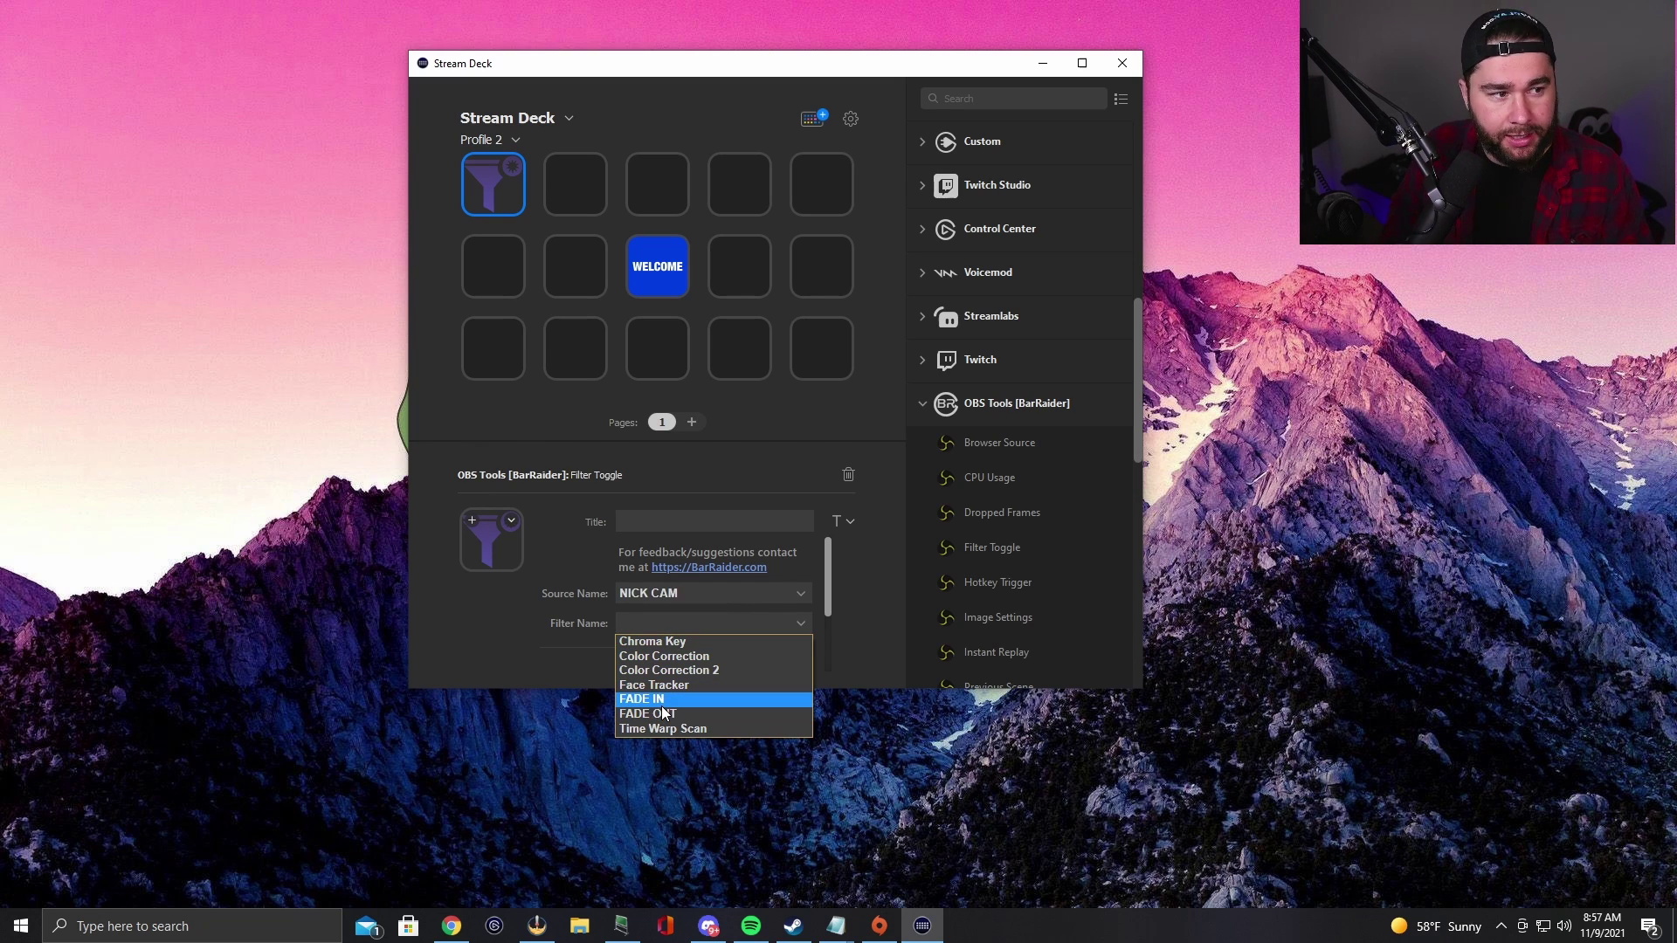
left_click(520, 641)
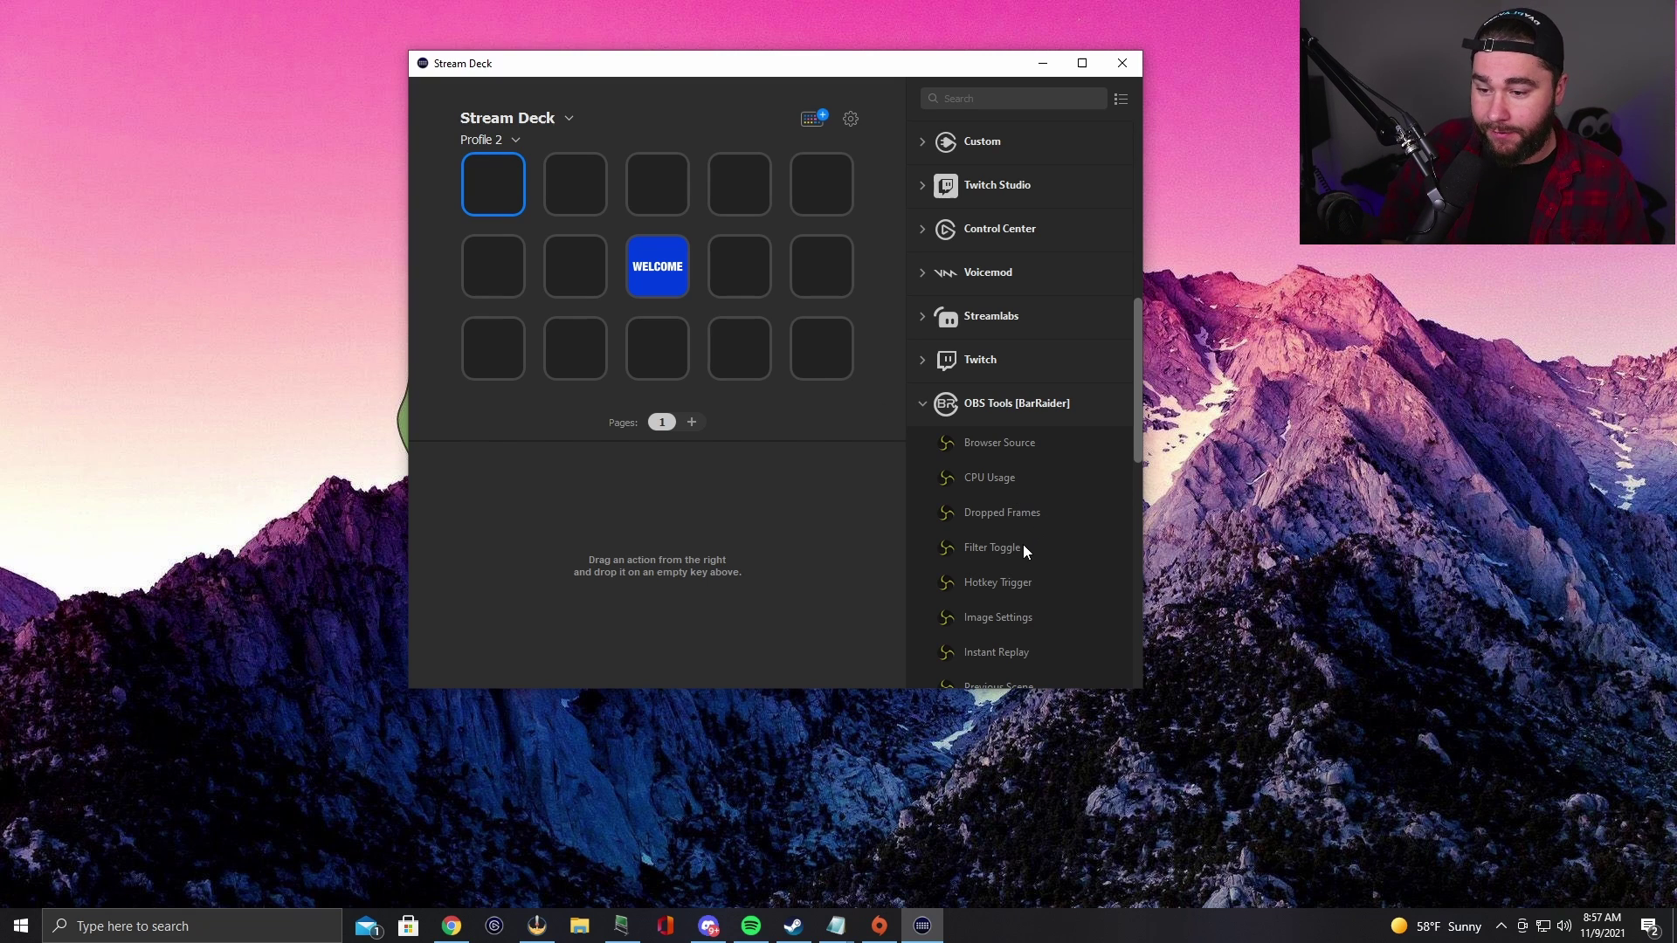
- Assign a Multi Action to the first key and add two OBS Tools Filter Toggle actions to it
scroll(983, 384, "up", 6)
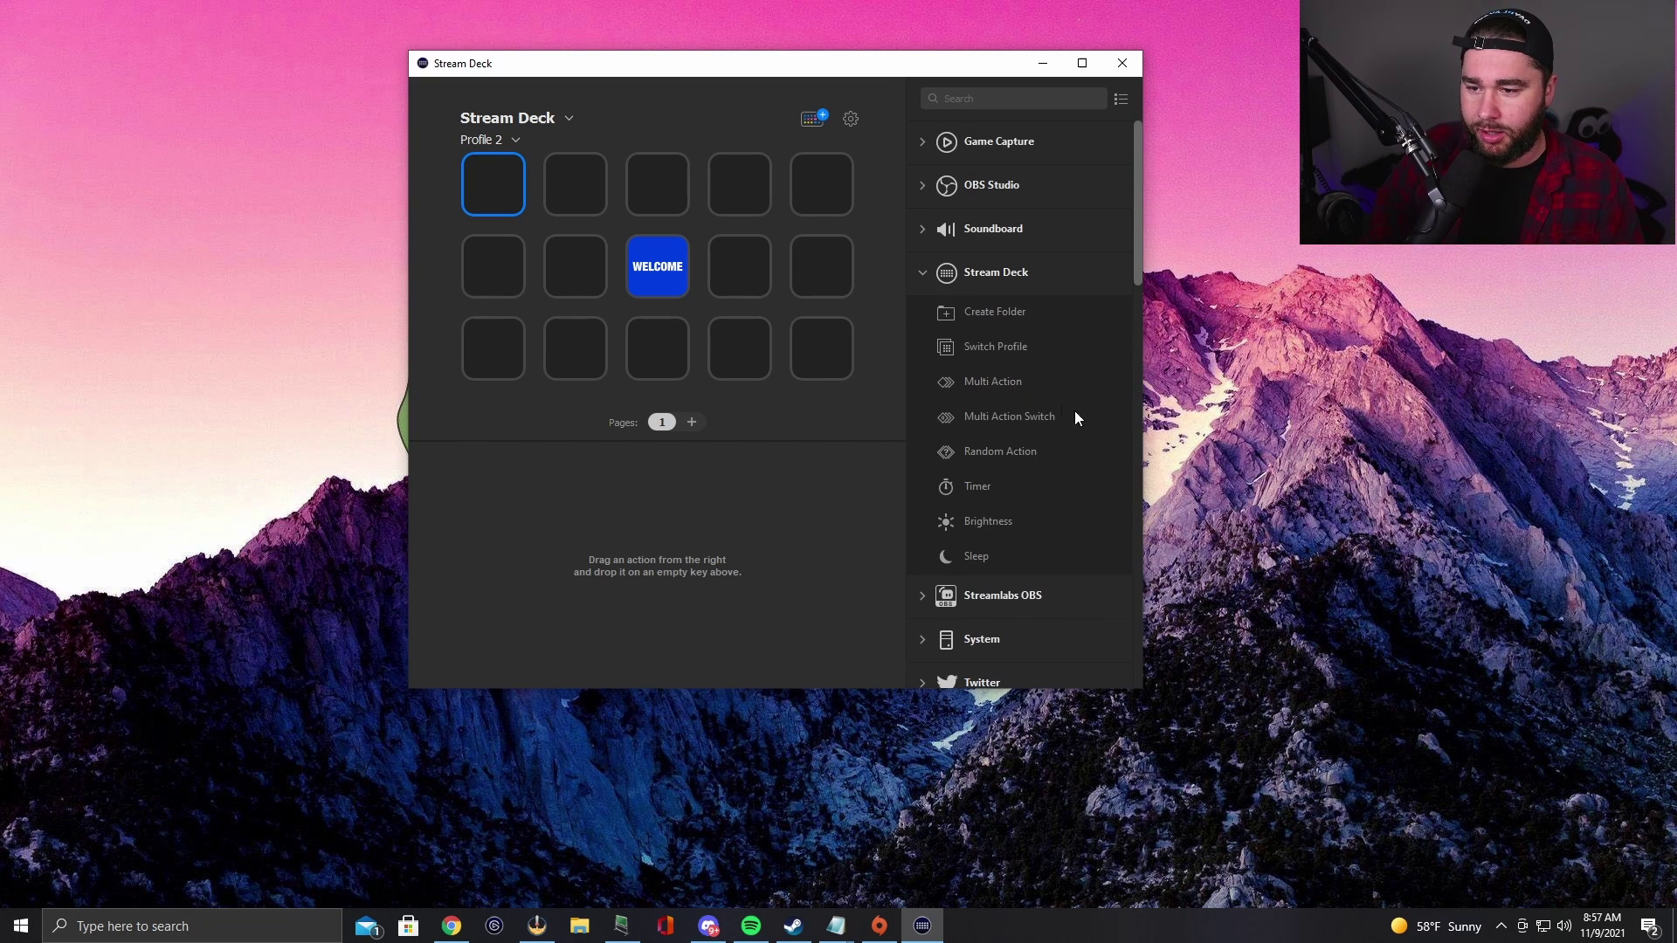
left_click_drag(993, 382, 493, 185)
scroll(971, 443, "down", 6)
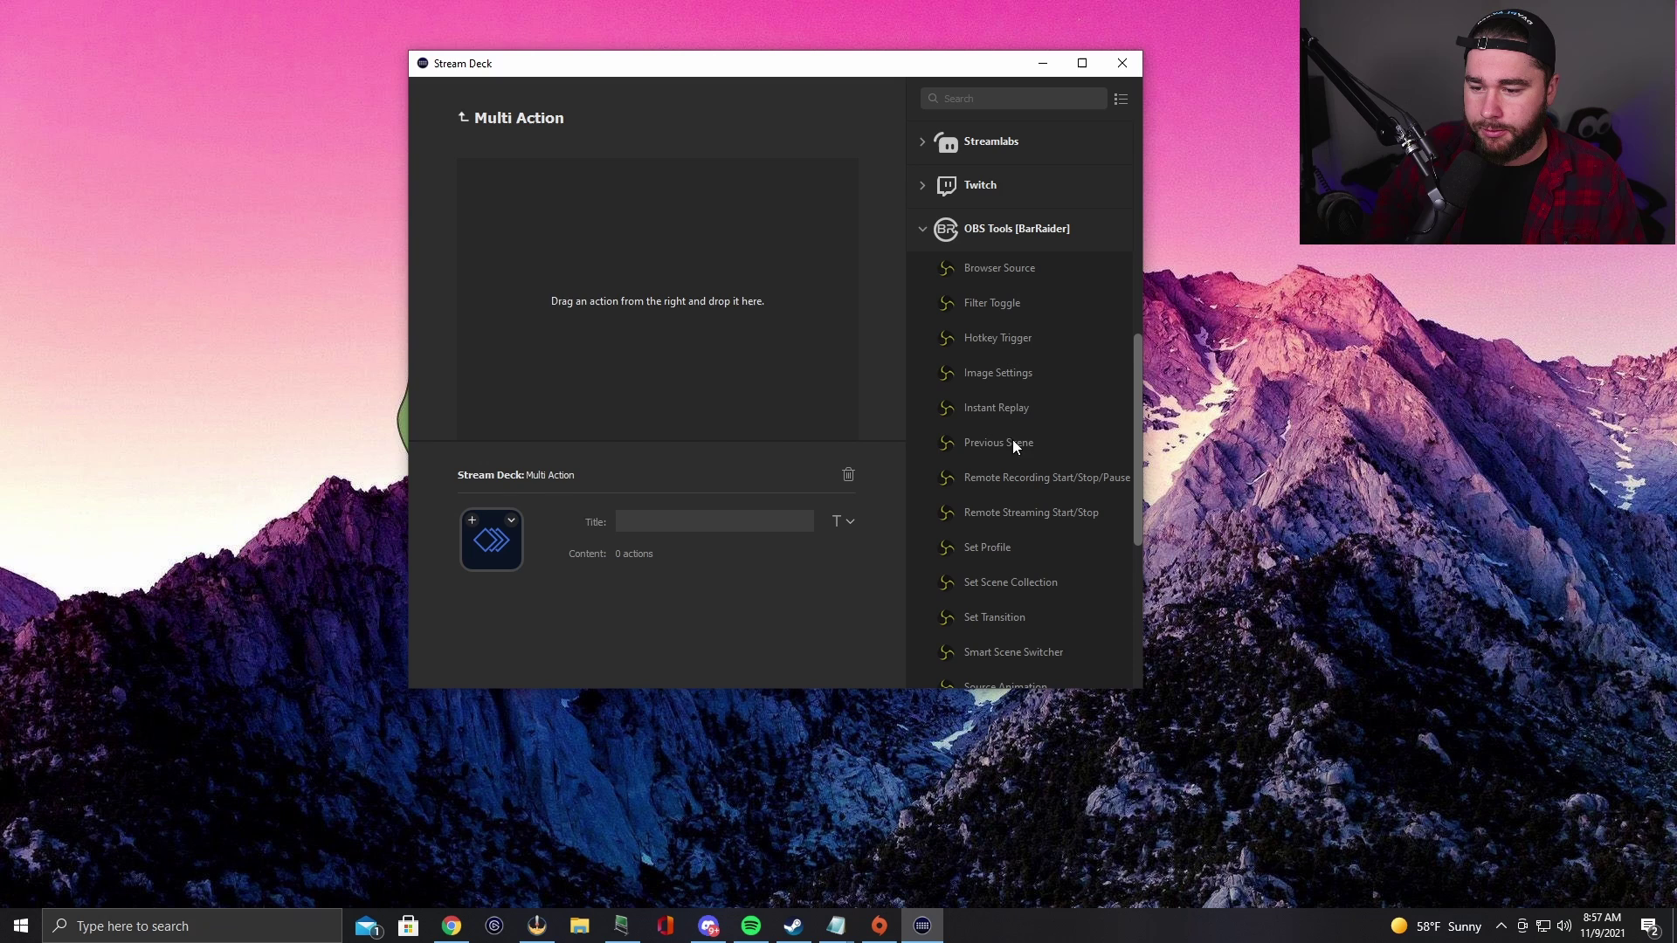
left_click_drag(989, 306, 658, 329)
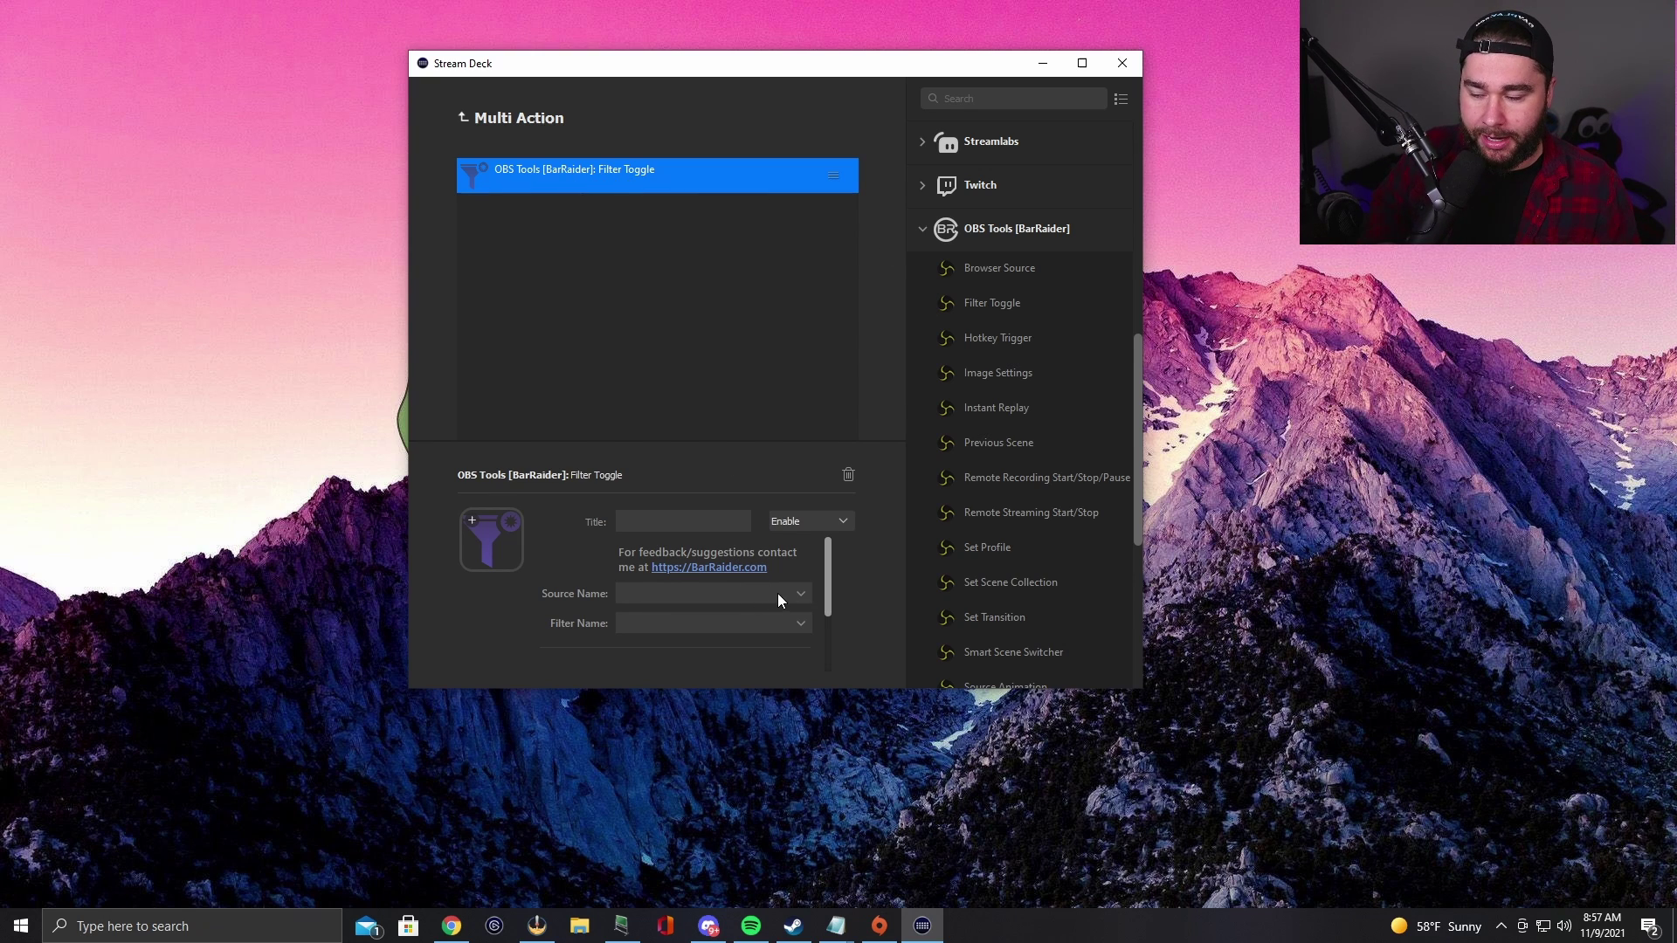
left_click_drag(988, 302, 594, 250)
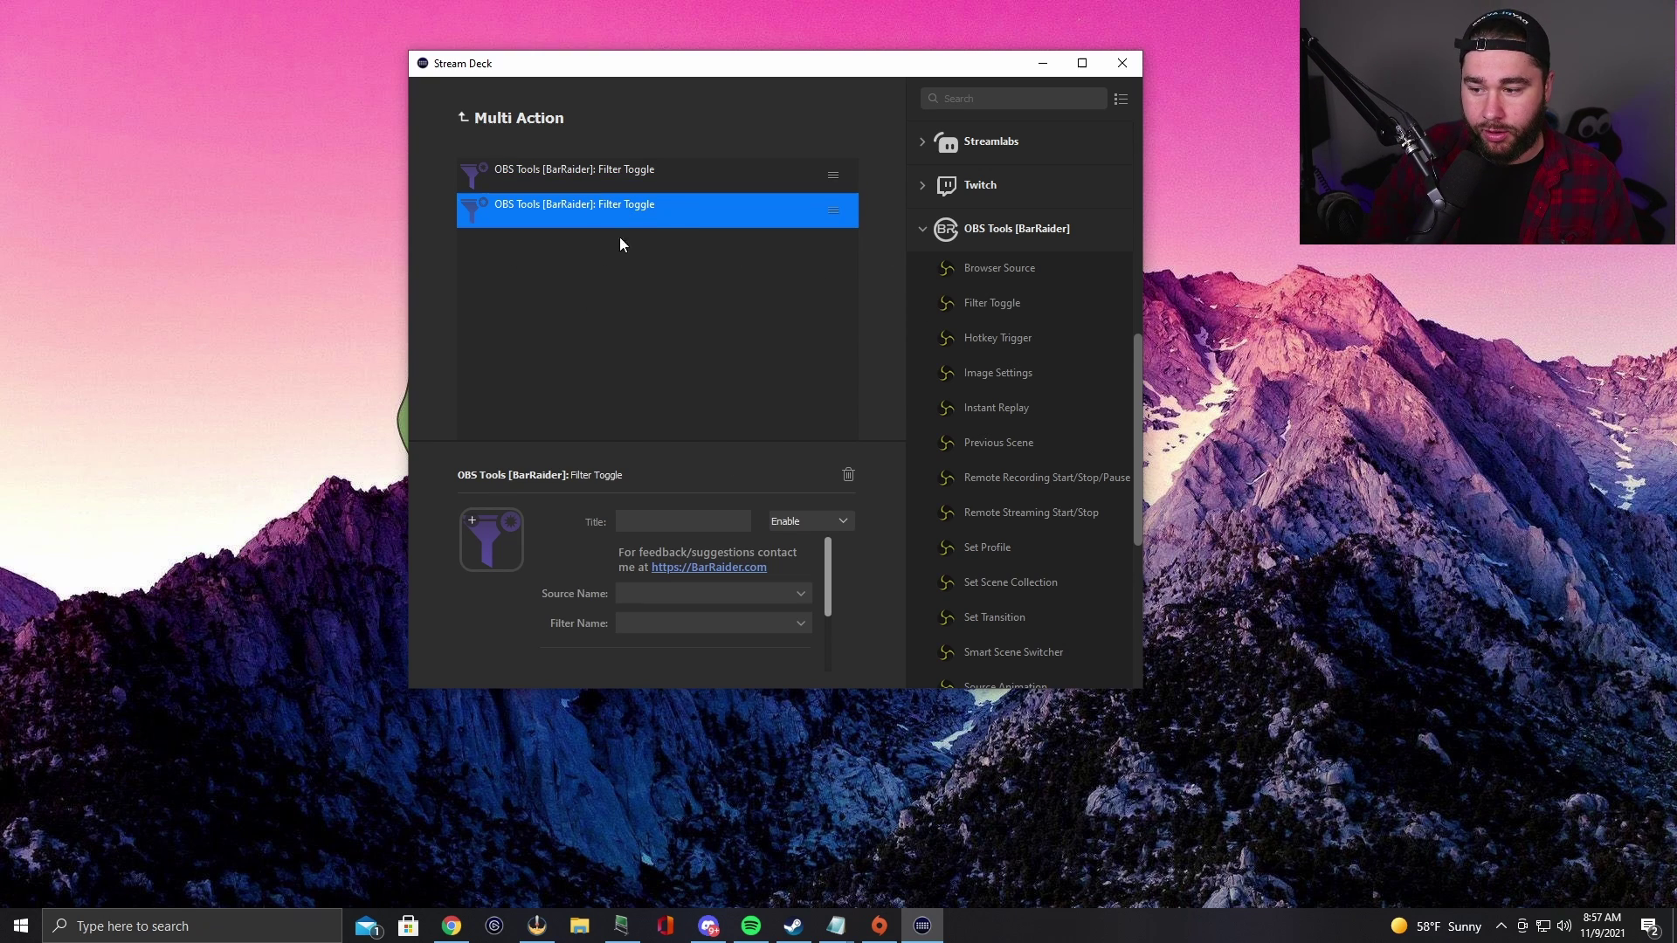